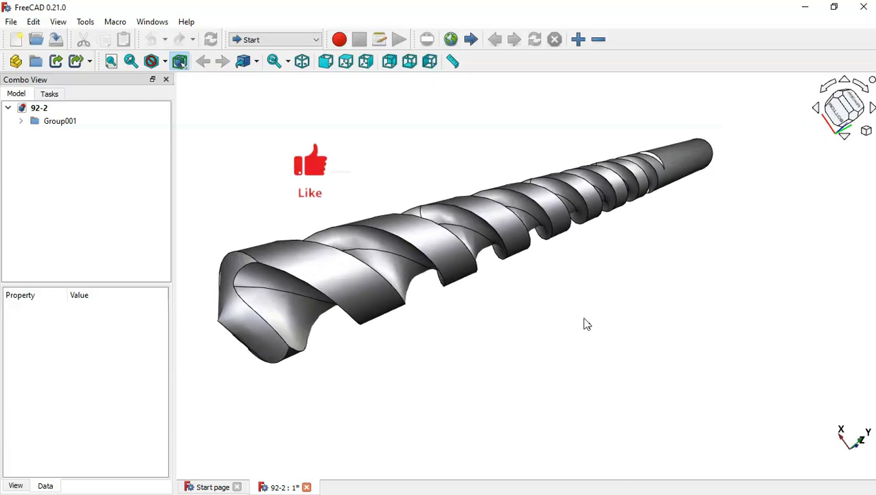
{"action": "middle_click_drag", "start_coordinate": [584, 317], "coordinate": [667, 331]}
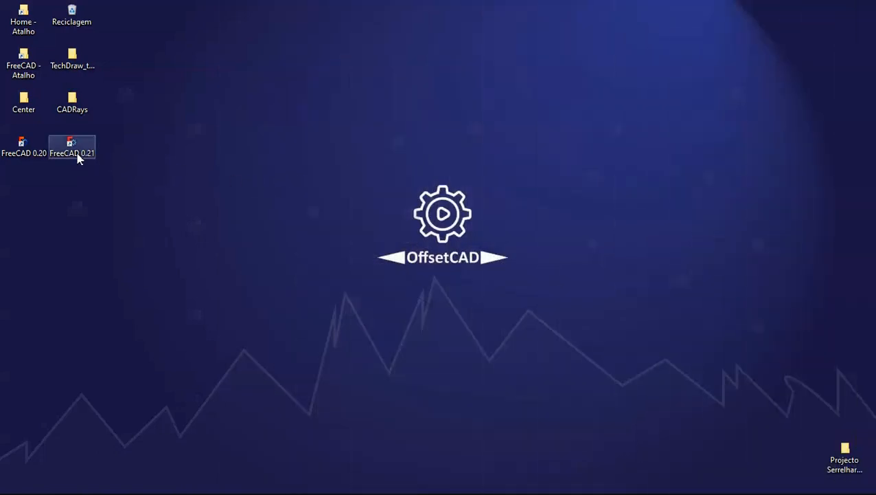
Launch FreeCAD 0.21, create a new document and switch to the Part Design workbench.
{"action": "double_click", "coordinate": [77, 157]}
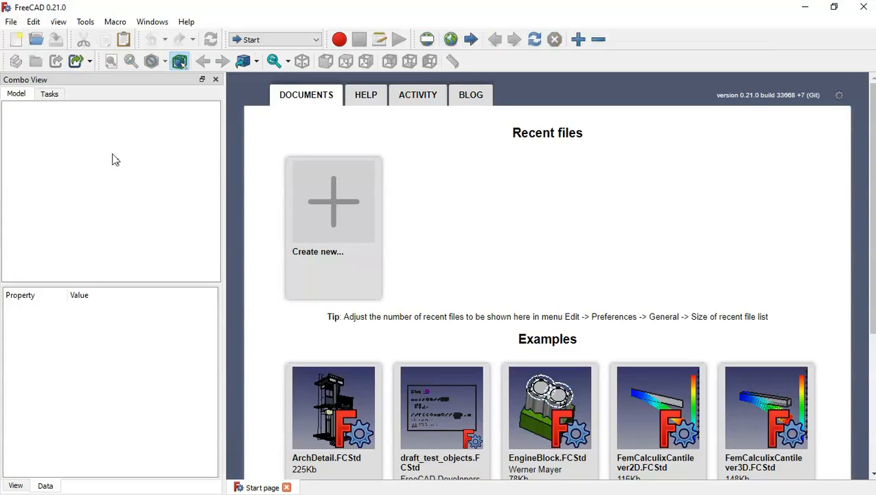
{"action": "left_click", "coordinate": [337, 200]}
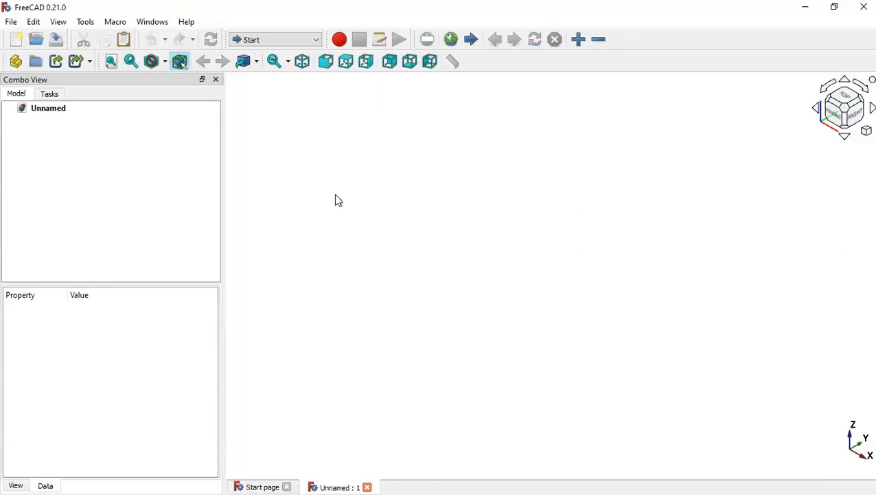
{"action": "left_click", "coordinate": [281, 41]}
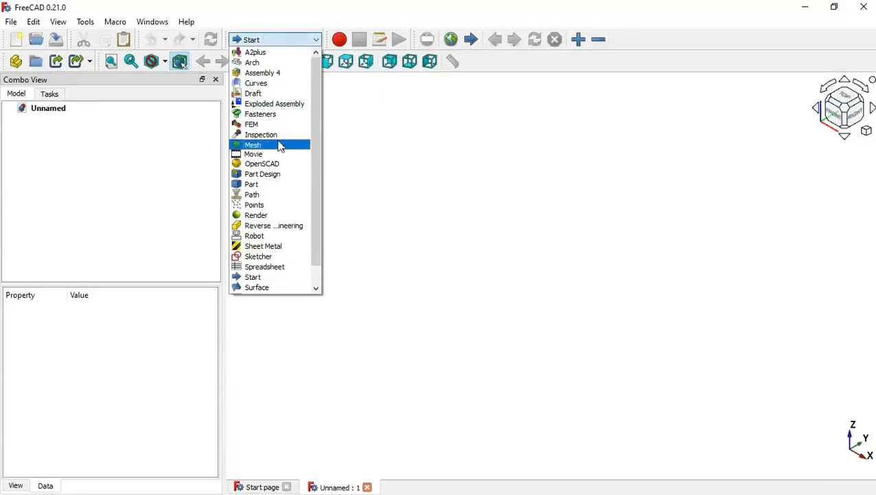
{"action": "left_click", "coordinate": [278, 174]}
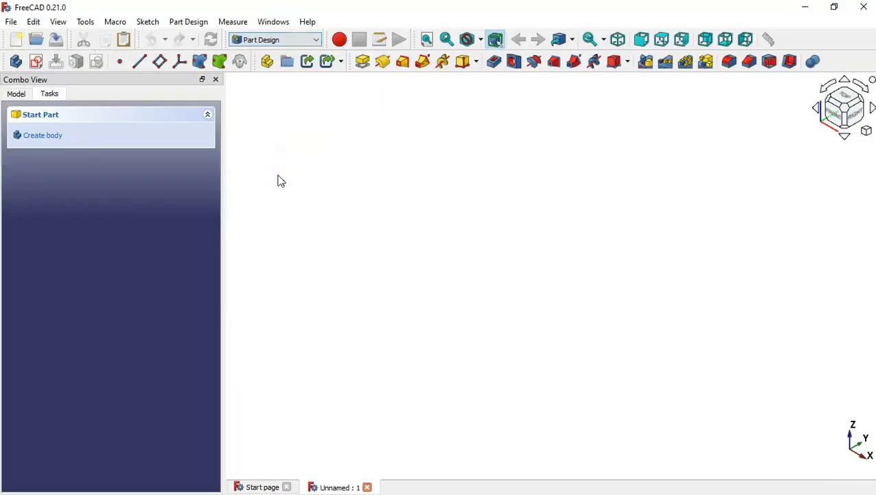
Start an additive cylinder and attach it to the XY plane.
{"action": "left_click", "coordinate": [476, 62]}
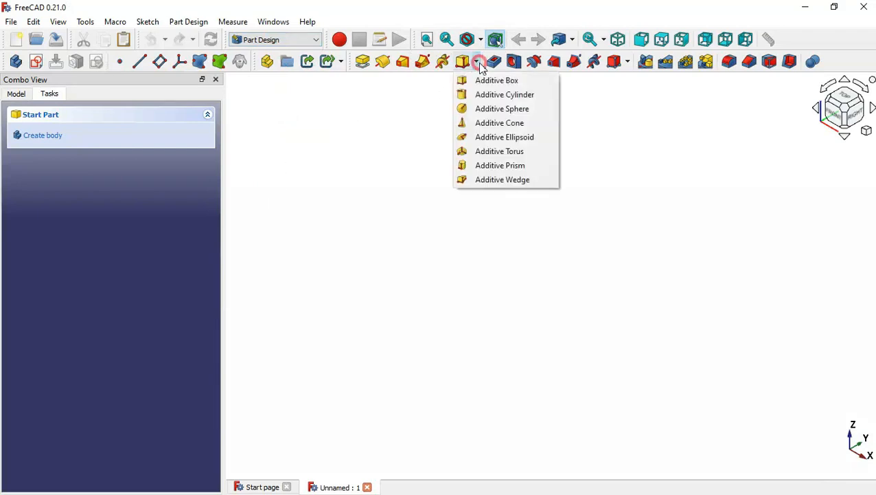
{"action": "left_click", "coordinate": [494, 96]}
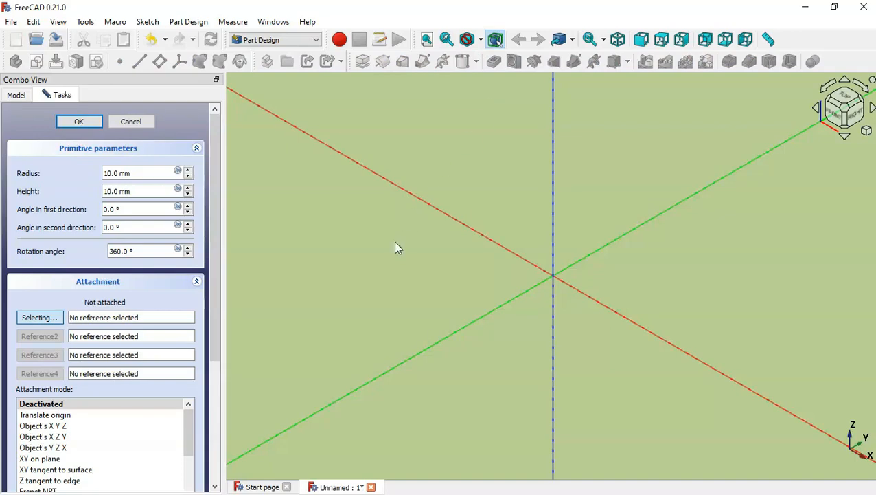
{"action": "right_click", "coordinate": [393, 253]}
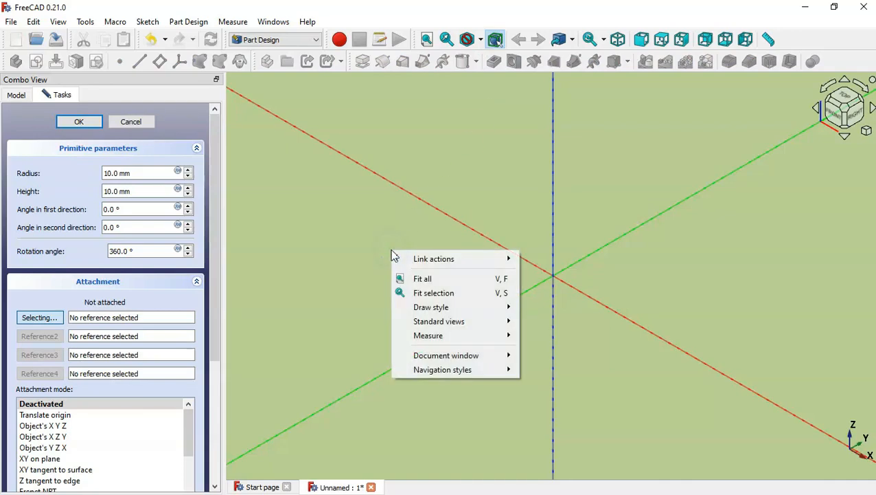
{"action": "left_click", "coordinate": [421, 278]}
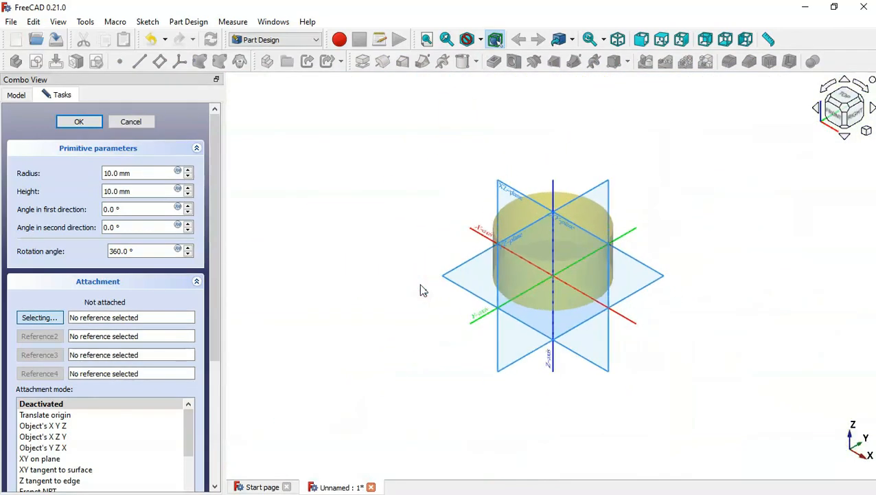
{"action": "left_click", "coordinate": [649, 267]}
Set the cylinder's radius to 5 mm and height to 150 mm, and create it.
{"action": "left_click_drag", "start_coordinate": [138, 171], "coordinate": [67, 165]}
{"action": "type", "text": "5"}
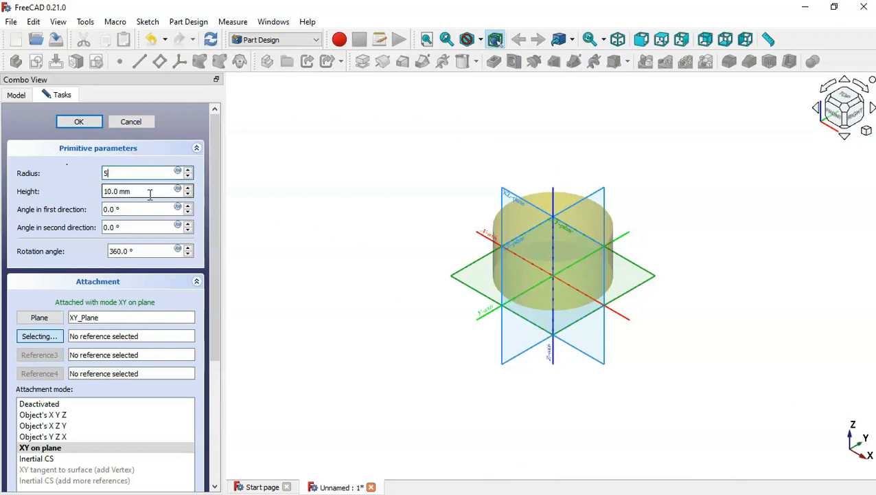
{"action": "left_click_drag", "start_coordinate": [150, 194], "coordinate": [71, 192]}
{"action": "type", "text": "150"}
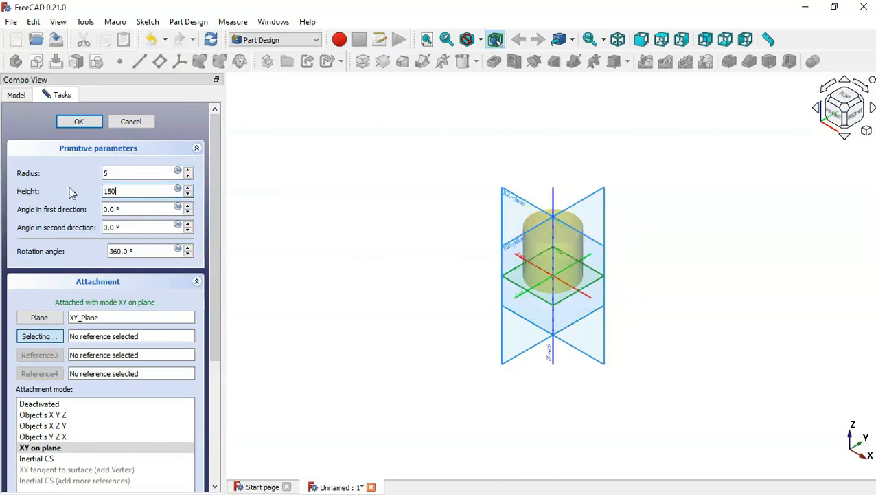
{"action": "left_click", "coordinate": [79, 125]}
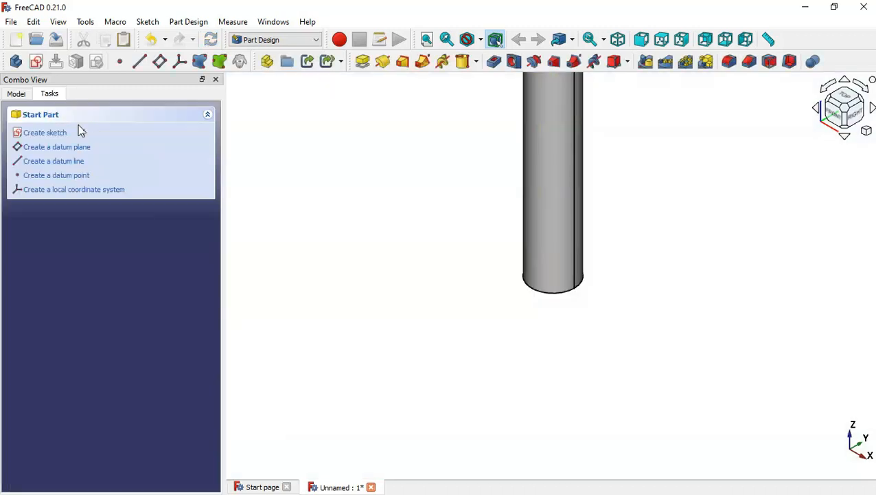
Create a new sketch on the flat bottom end face of the cylinder.
{"action": "right_click", "coordinate": [374, 258]}
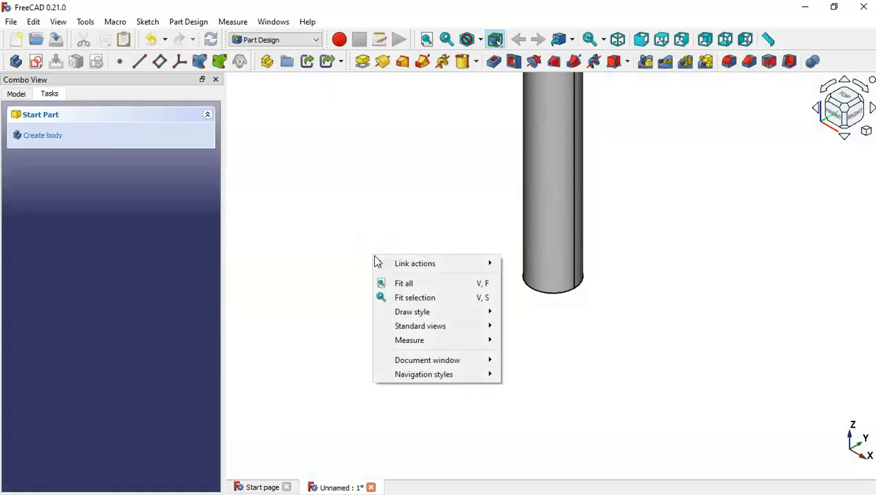
{"action": "left_click", "coordinate": [434, 289]}
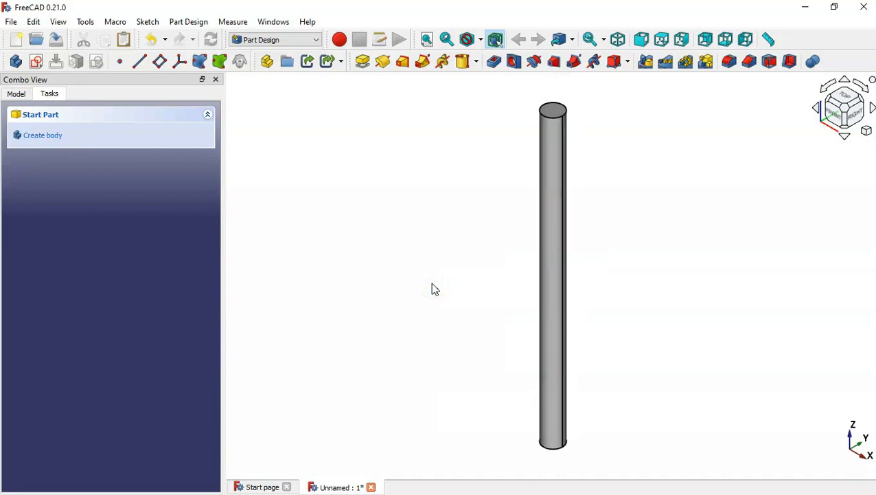
{"action": "middle_click_drag", "start_coordinate": [625, 360], "coordinate": [497, 217]}
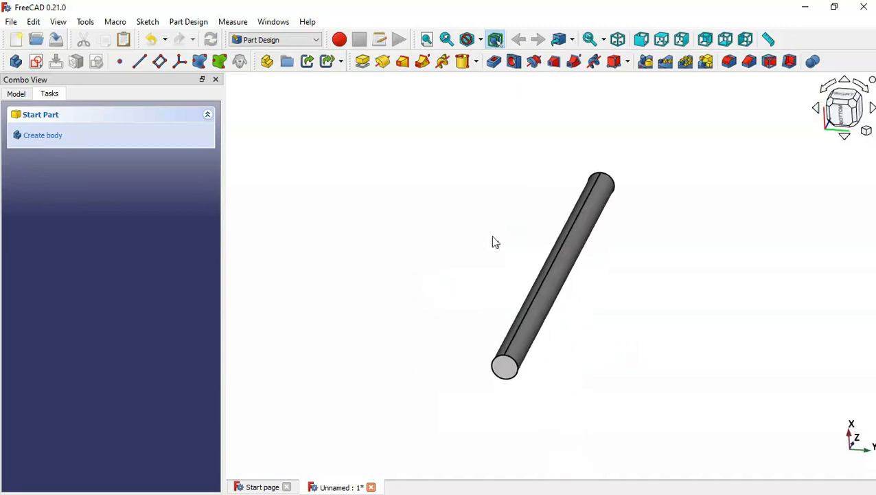
{"action": "scroll", "coordinate": [513, 372], "scroll_direction": "up", "scroll_amount": 3}
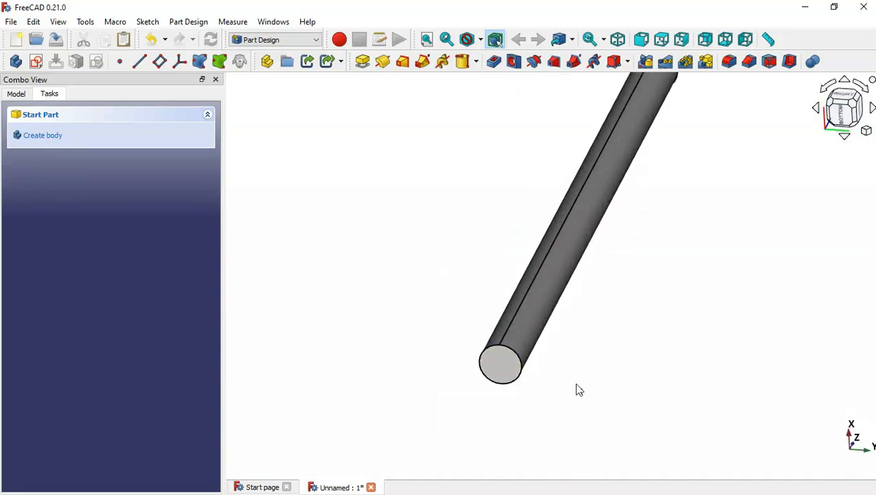
{"action": "middle_click_drag", "start_coordinate": [575, 383], "coordinate": [522, 376]}
{"action": "left_click", "coordinate": [417, 320]}
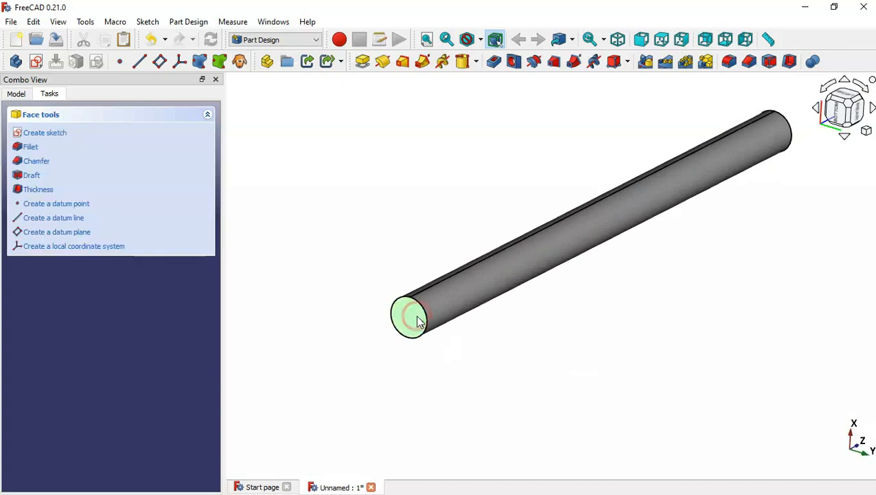
{"action": "left_click", "coordinate": [36, 62]}
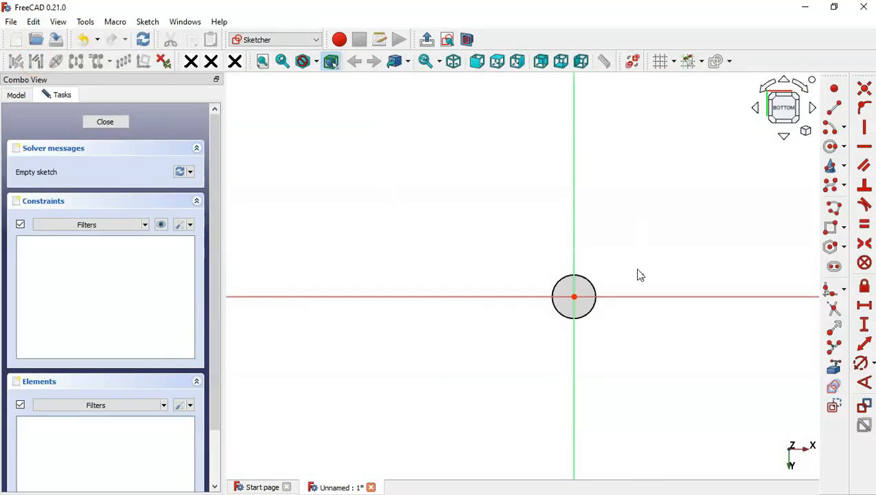
Bring the cylinder's circular end edge into the sketch as external geometry.
{"action": "scroll", "coordinate": [639, 274], "scroll_direction": "up", "scroll_amount": 3}
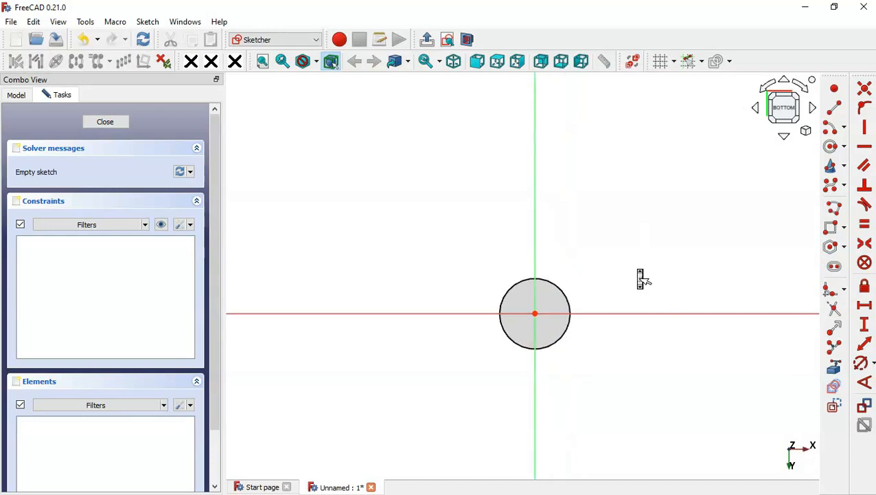
{"action": "left_click", "coordinate": [835, 370]}
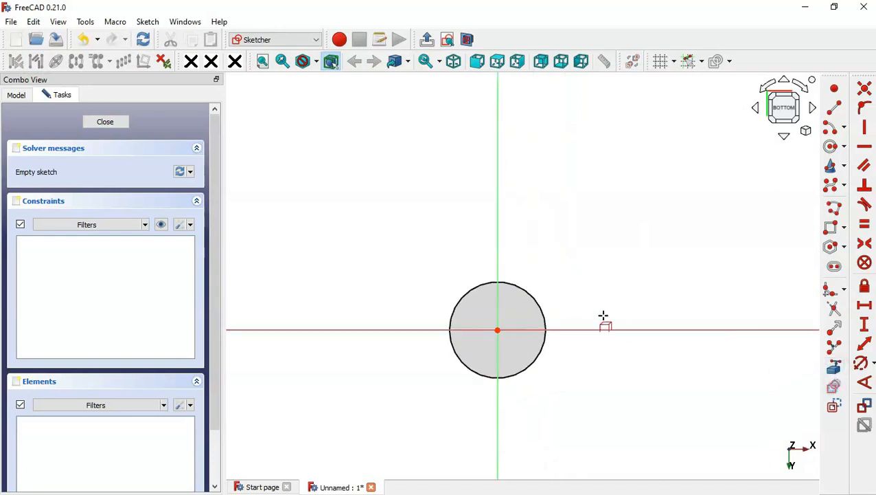
{"action": "left_click", "coordinate": [532, 294]}
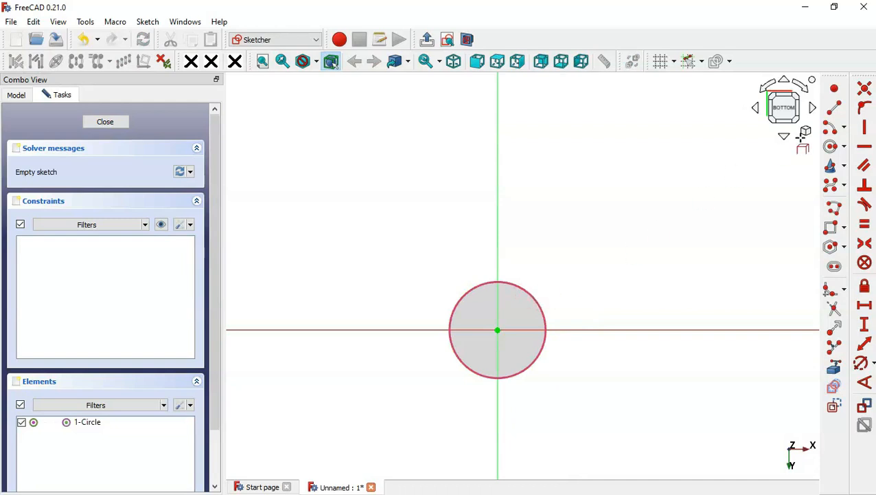
Draw a slanted line about 6.2 mm long from the circle, just left of its top, to inside the circle below the horizontal axis.
{"action": "left_click", "coordinate": [840, 111]}
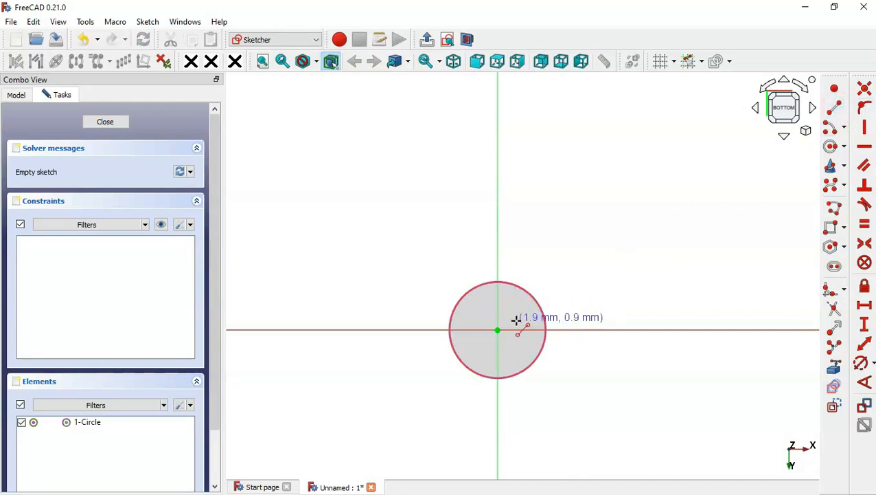
{"action": "scroll", "coordinate": [520, 324], "scroll_direction": "up", "scroll_amount": 3}
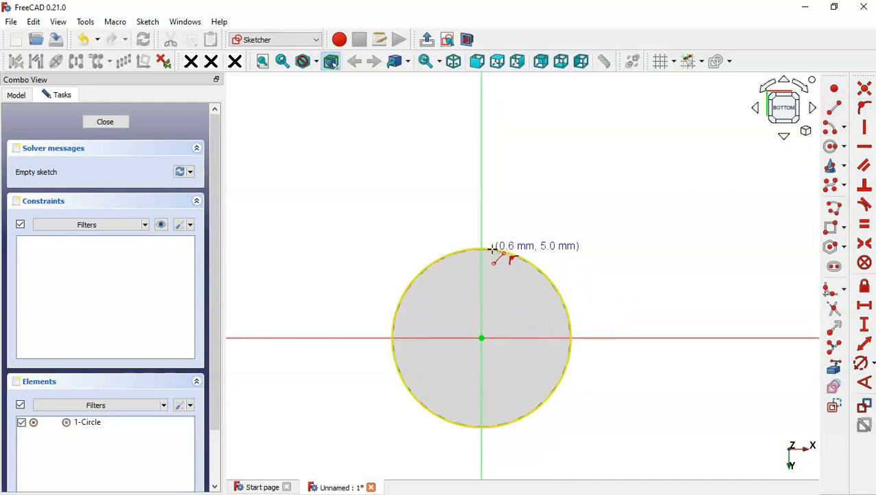
{"action": "left_click", "coordinate": [468, 248]}
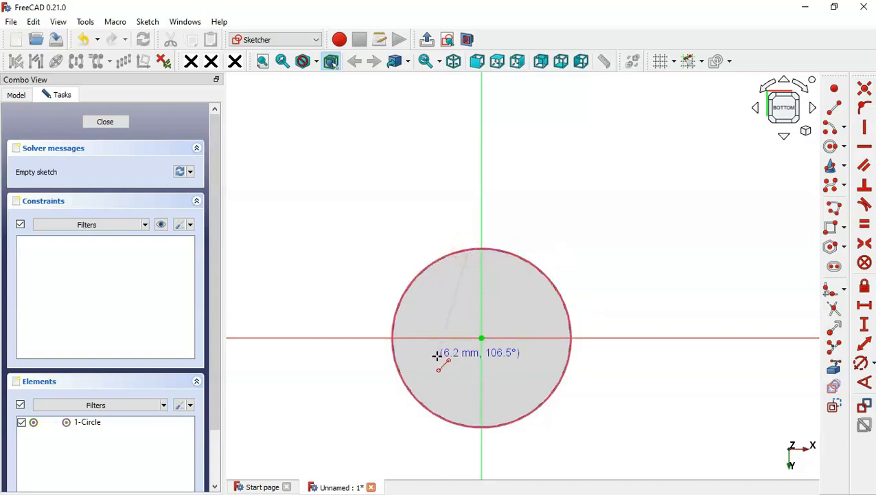
{"action": "left_click", "coordinate": [438, 356]}
Close the profile with an arc of about 1.7 mm radius centred on the horizontal axis and an origin-centred arc along the circle.
{"action": "left_click", "coordinate": [835, 127]}
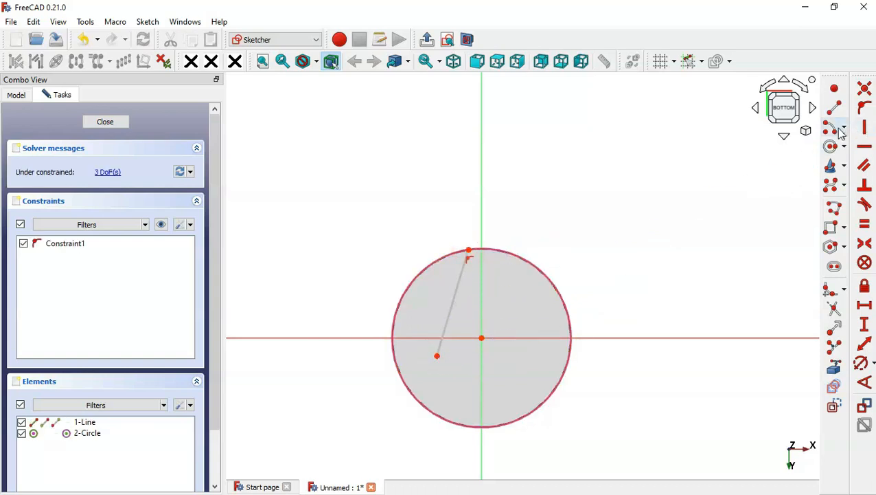
{"action": "left_click", "coordinate": [415, 337]}
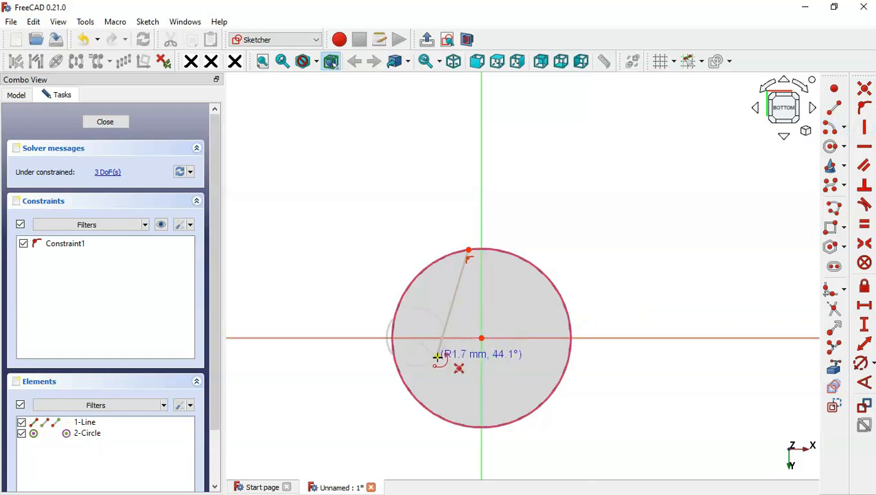
{"action": "left_click", "coordinate": [395, 355]}
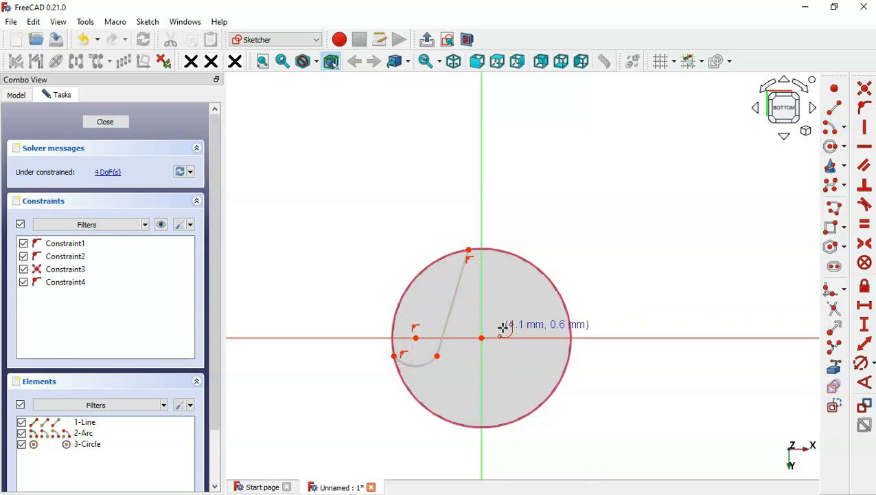
{"action": "left_click", "coordinate": [481, 337]}
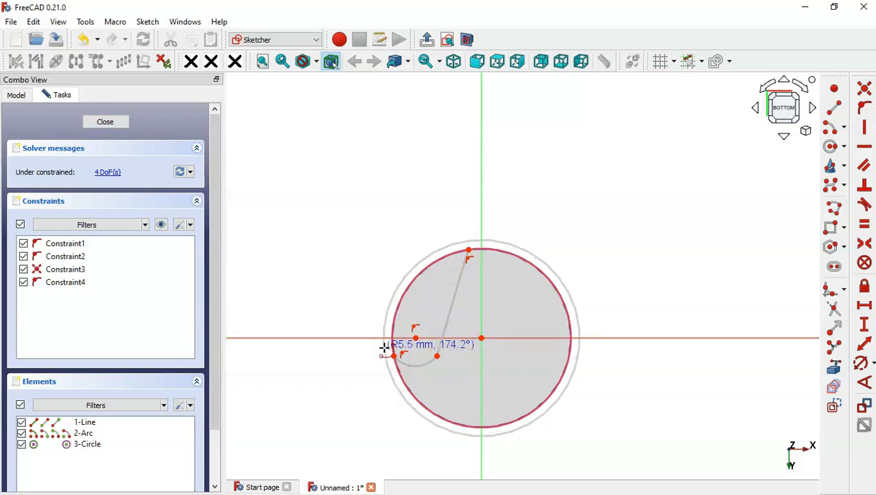
{"action": "left_click", "coordinate": [469, 249]}
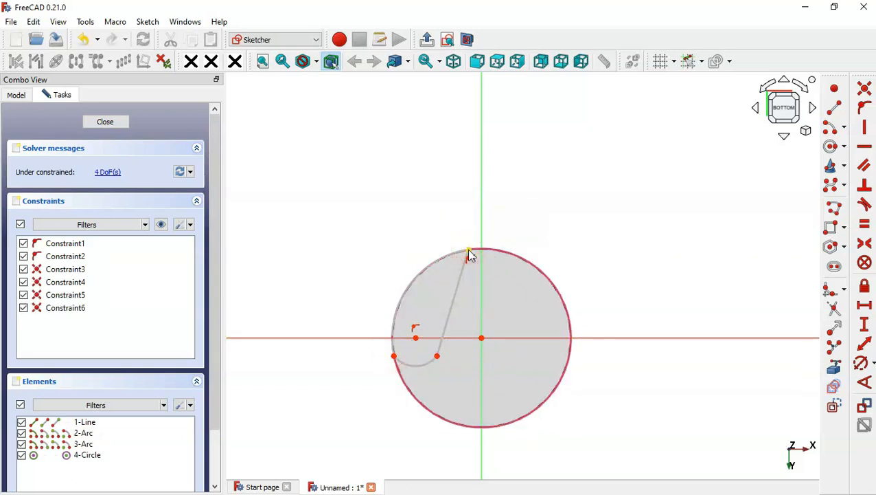
Hide the existing constraint markers and make the slanted line tangent to the small arc.
{"action": "left_click", "coordinate": [161, 225]}
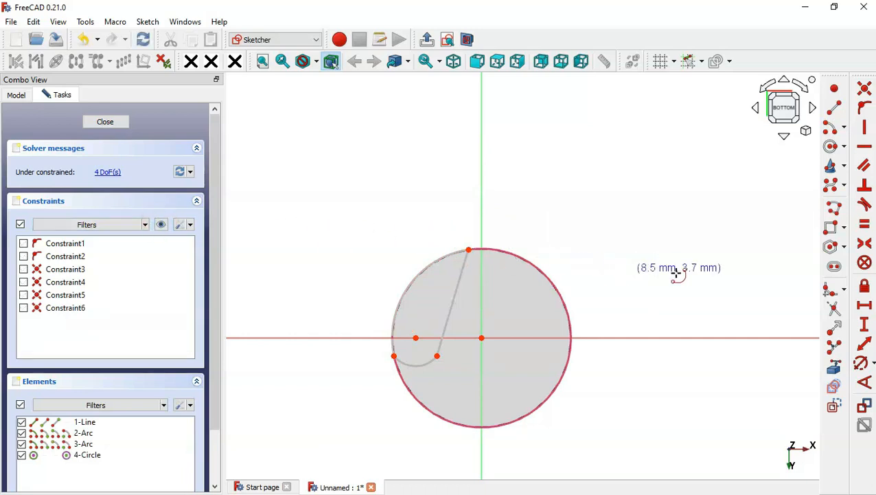
{"action": "left_click", "coordinate": [864, 204]}
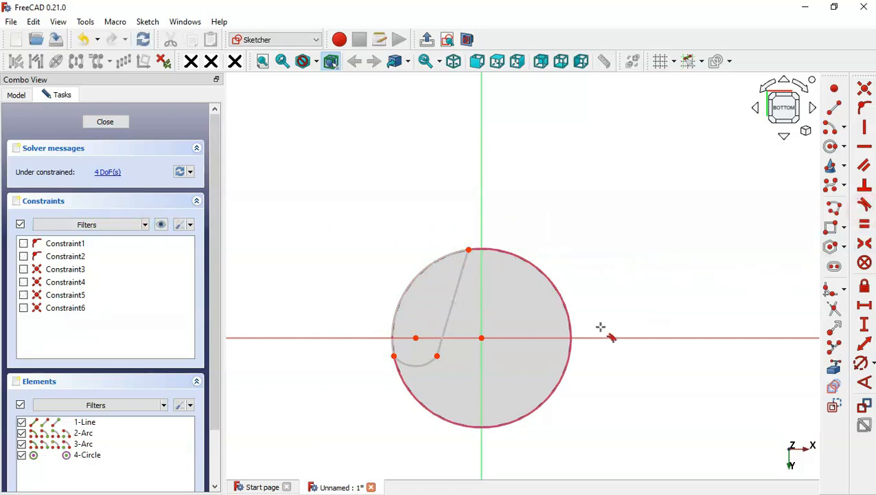
{"action": "left_click", "coordinate": [446, 323]}
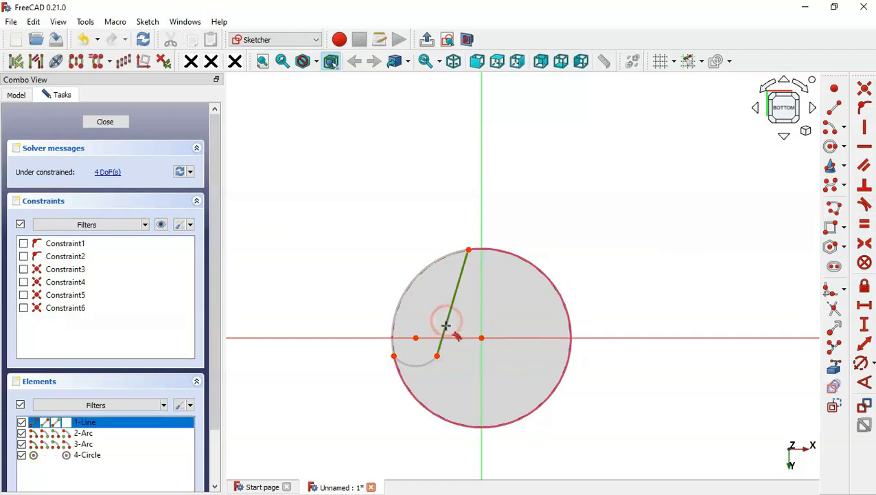
{"action": "left_click", "coordinate": [435, 360]}
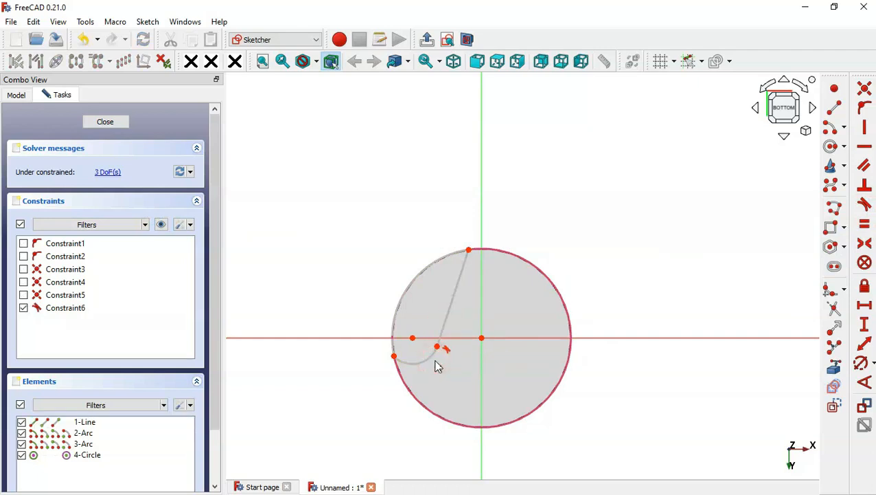
Constrain the slanted line's upper endpoint to a horizontal distance of 1 mm from the origin.
{"action": "left_click", "coordinate": [865, 306]}
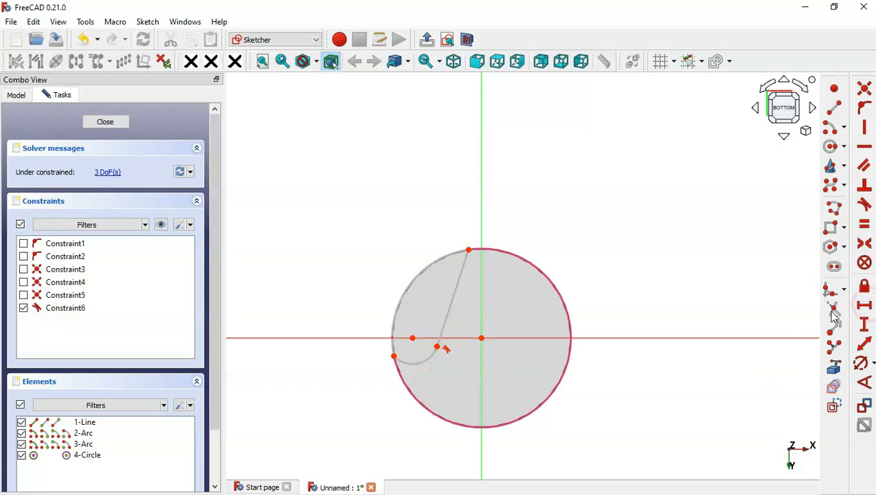
{"action": "left_click", "coordinate": [483, 338]}
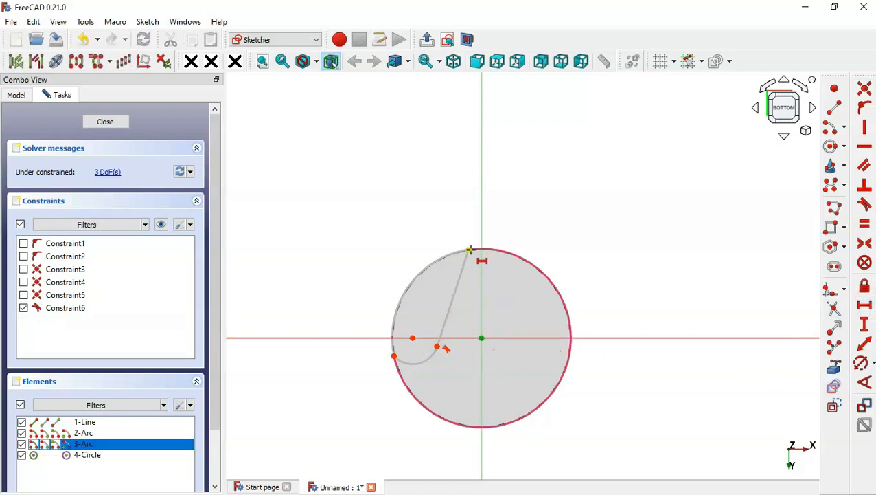
{"action": "left_click", "coordinate": [469, 249]}
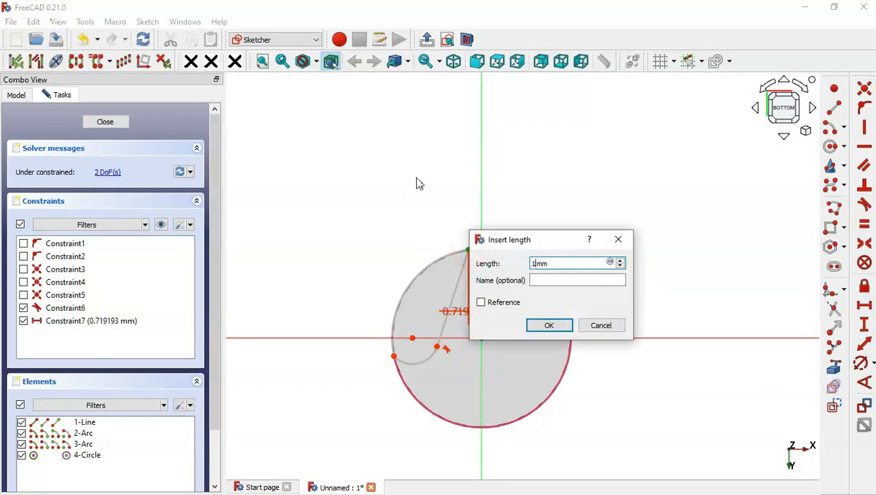
{"action": "type", "text": "1"}
{"action": "left_click", "coordinate": [533, 322]}
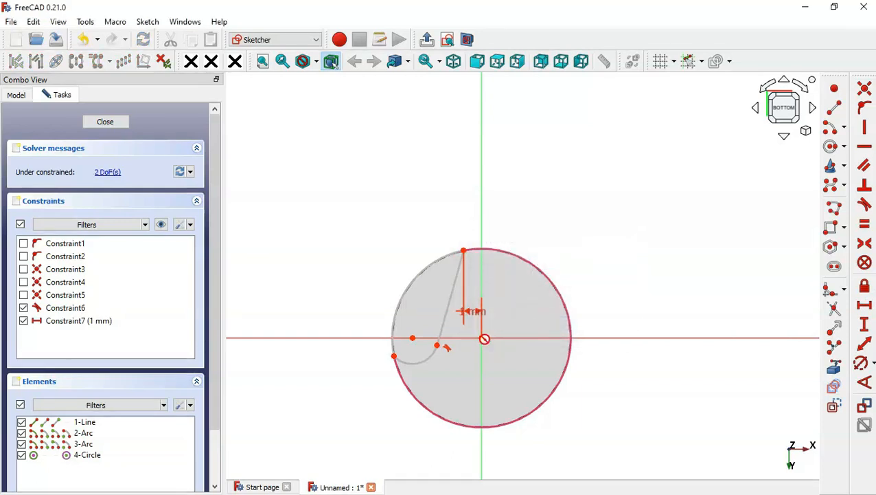
Constrain the small arc's centre 4 mm horizontally from the origin and set the arc's radius to 1.5 mm.
{"action": "left_click", "coordinate": [483, 338]}
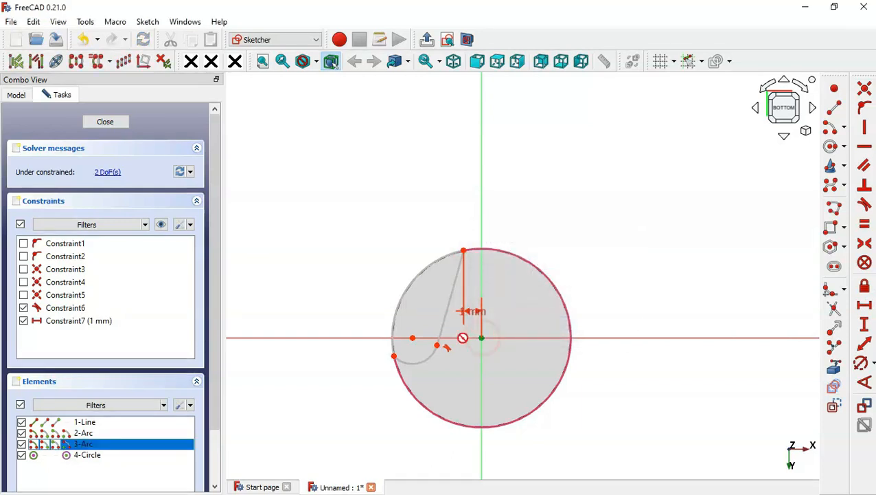
{"action": "left_click", "coordinate": [414, 337]}
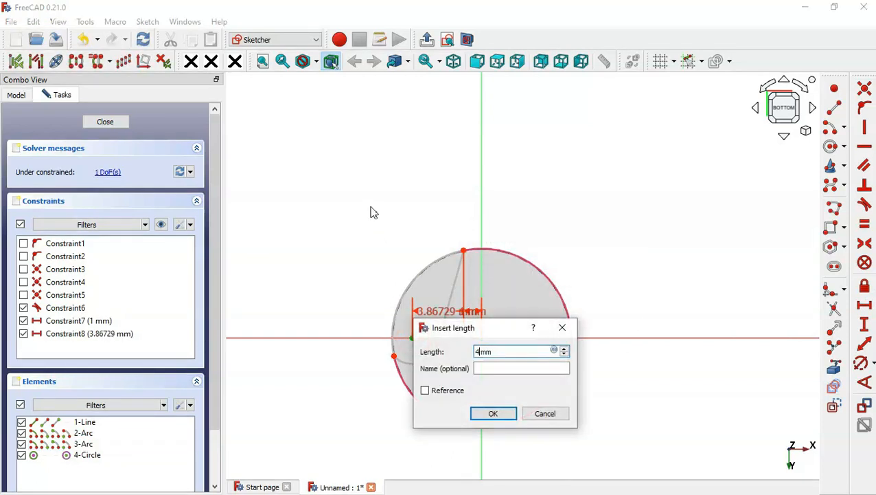
{"action": "left_click", "coordinate": [494, 415]}
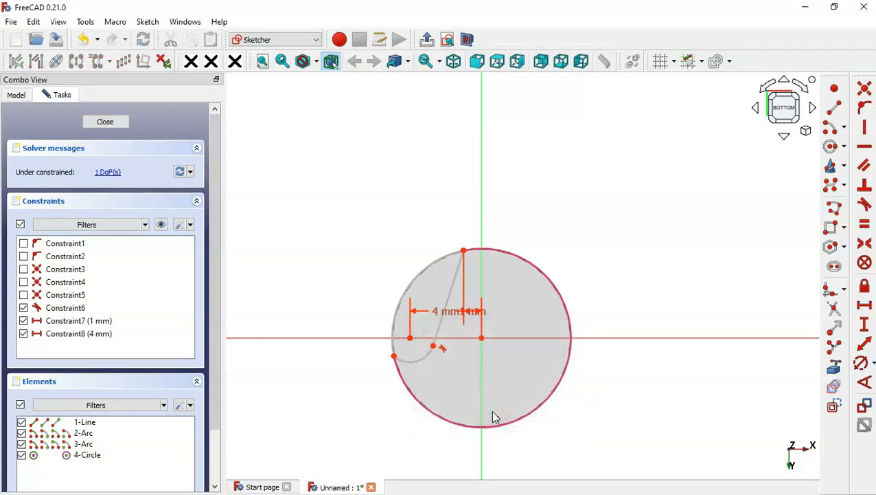
{"action": "left_click", "coordinate": [860, 364]}
{"action": "left_click", "coordinate": [417, 359]}
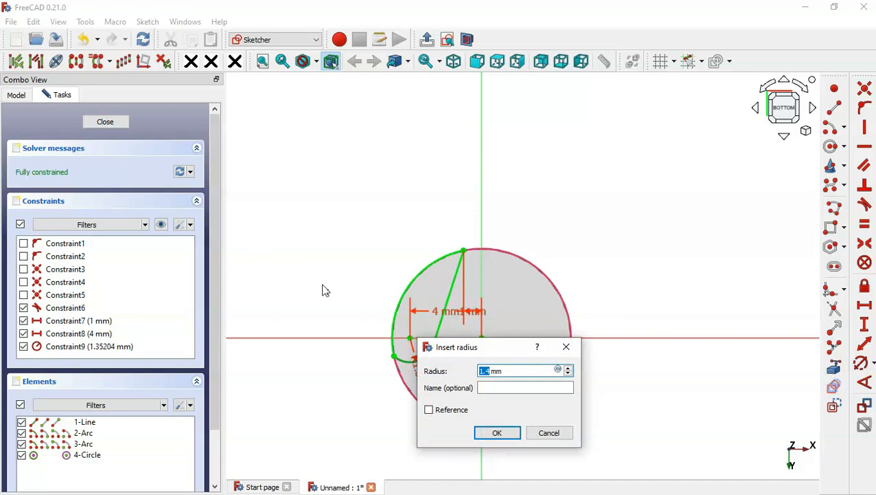
{"action": "left_click", "coordinate": [498, 434]}
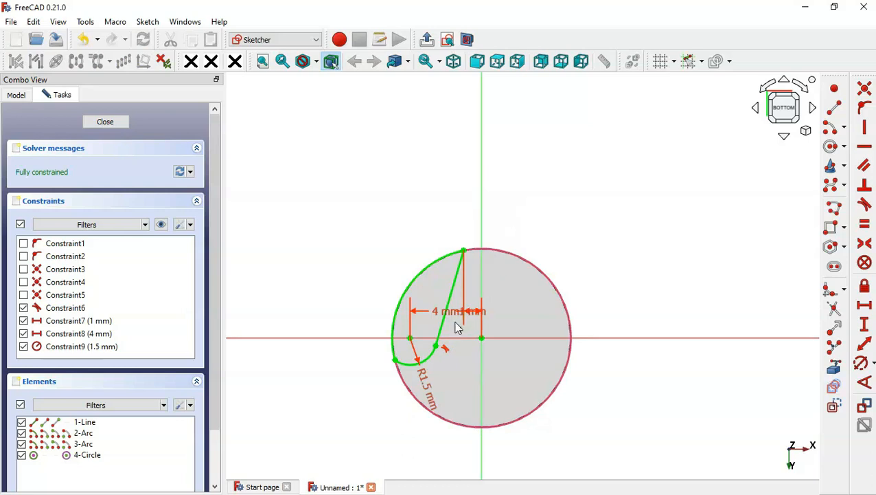
Move the 4 mm, 1 mm and radius dimension labels clear of the flute profile and leave the sketch.
{"action": "left_click_drag", "start_coordinate": [456, 313], "coordinate": [445, 172]}
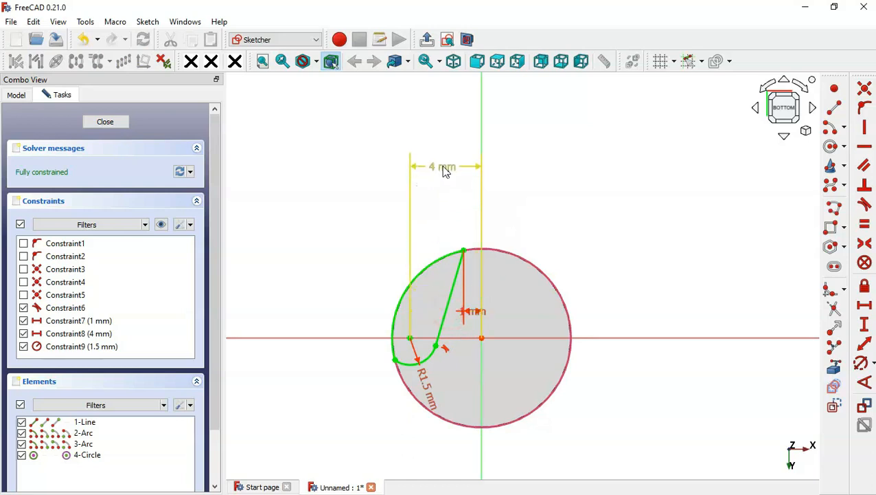
{"action": "left_click_drag", "start_coordinate": [473, 313], "coordinate": [589, 199]}
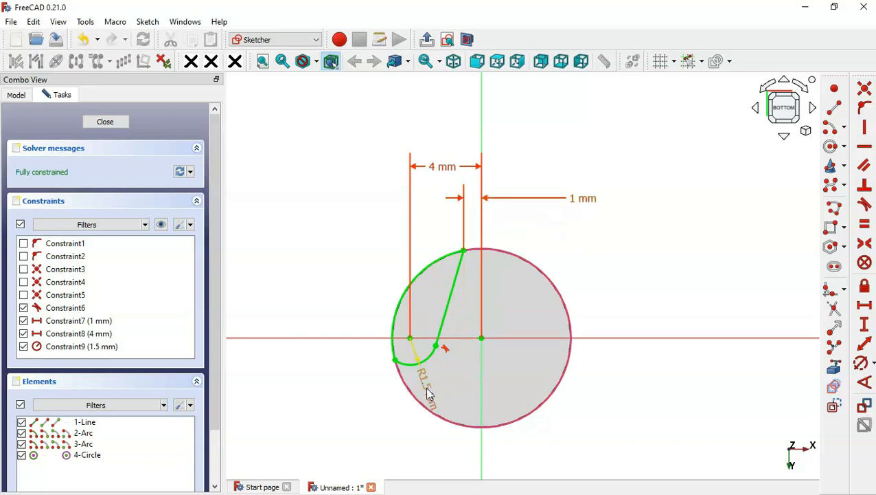
{"action": "left_click_drag", "start_coordinate": [429, 393], "coordinate": [357, 421]}
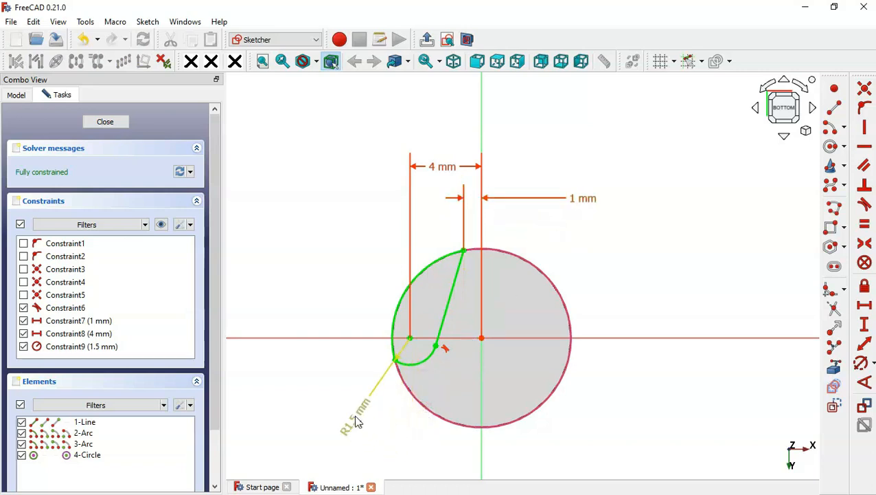
{"action": "left_click", "coordinate": [427, 39]}
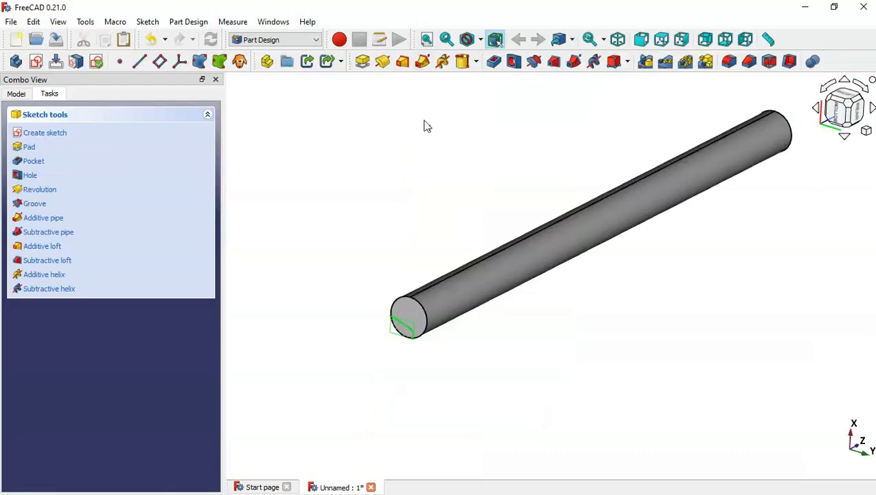
Start a subtractive helix from the flute profile sketch and set its axis to the Base Z axis.
{"action": "left_click", "coordinate": [16, 94]}
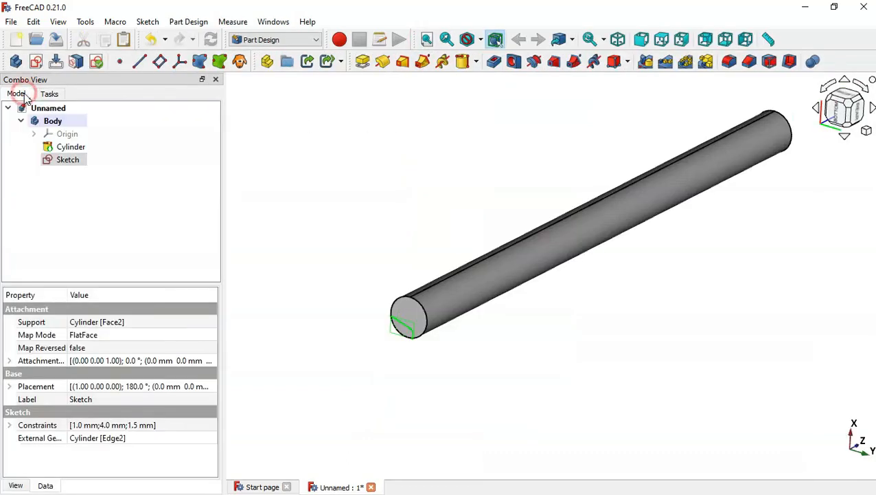
{"action": "left_click", "coordinate": [67, 162]}
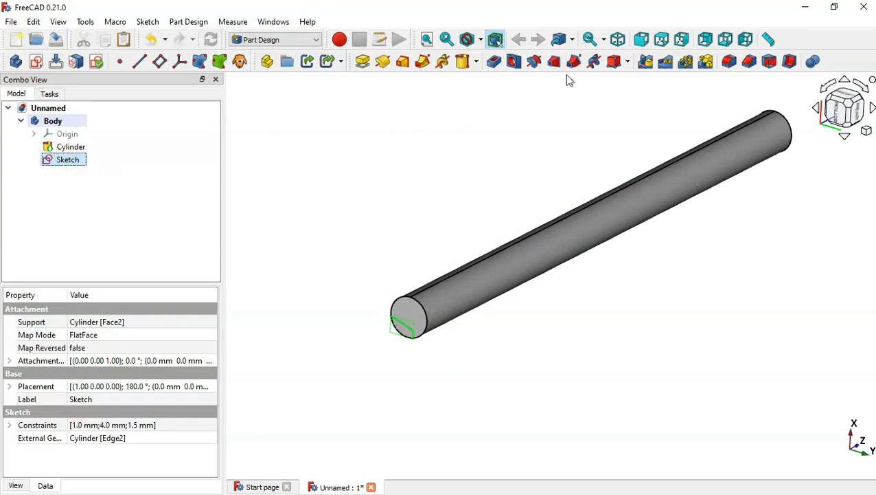
{"action": "left_click", "coordinate": [592, 68]}
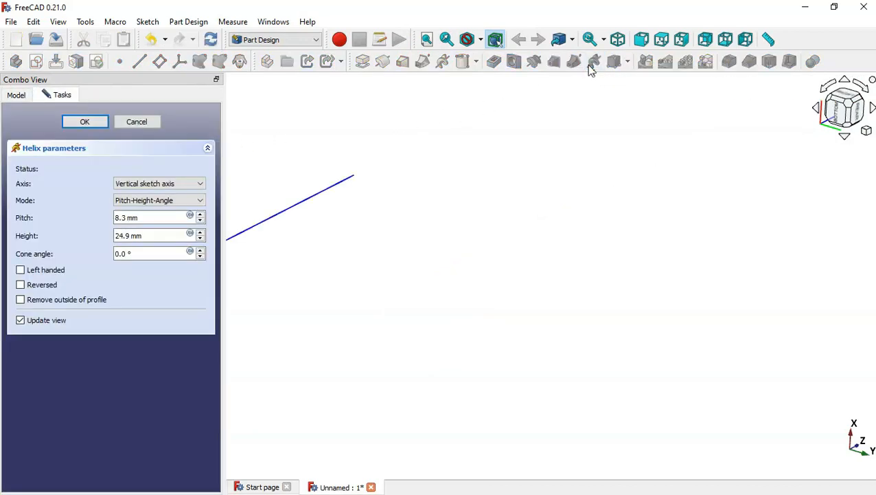
{"action": "right_click", "coordinate": [544, 217]}
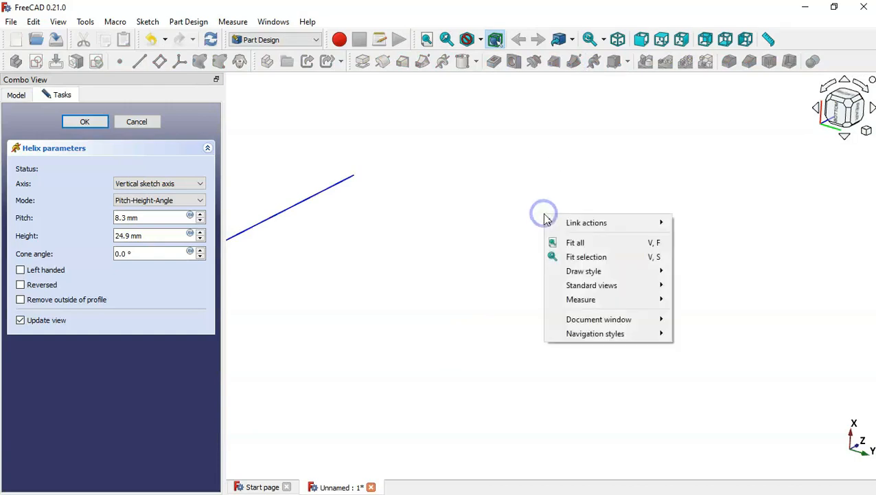
{"action": "left_click", "coordinate": [597, 245]}
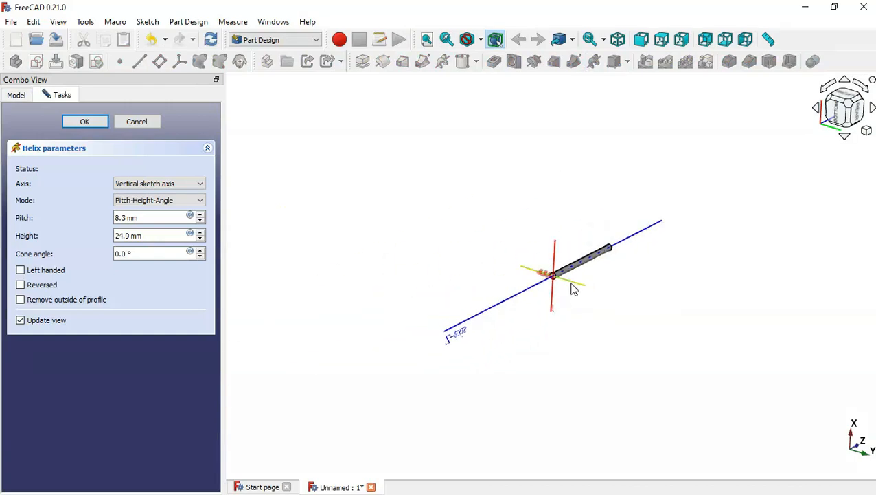
{"action": "scroll", "coordinate": [574, 293], "scroll_direction": "up", "scroll_amount": 5}
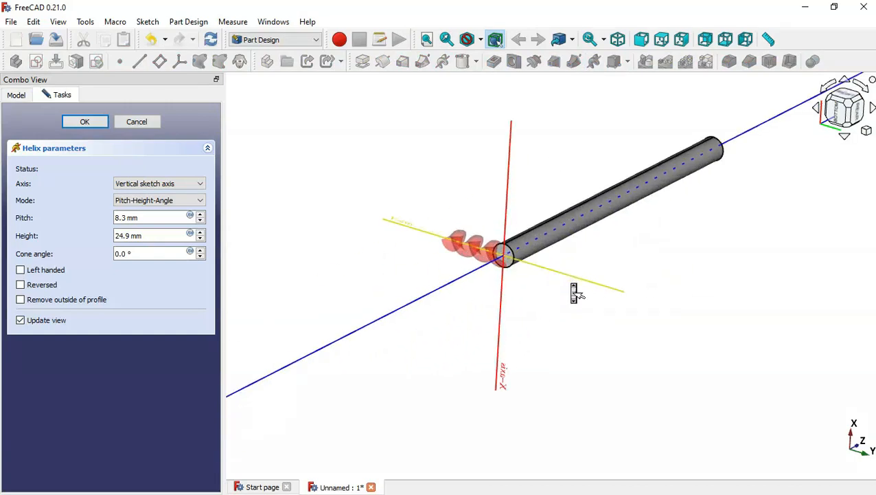
{"action": "left_click", "coordinate": [169, 184]}
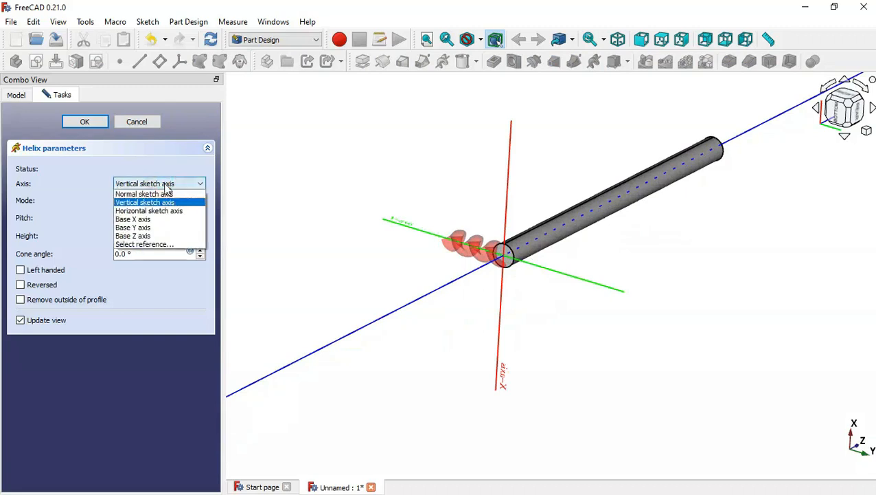
{"action": "left_click", "coordinate": [164, 235]}
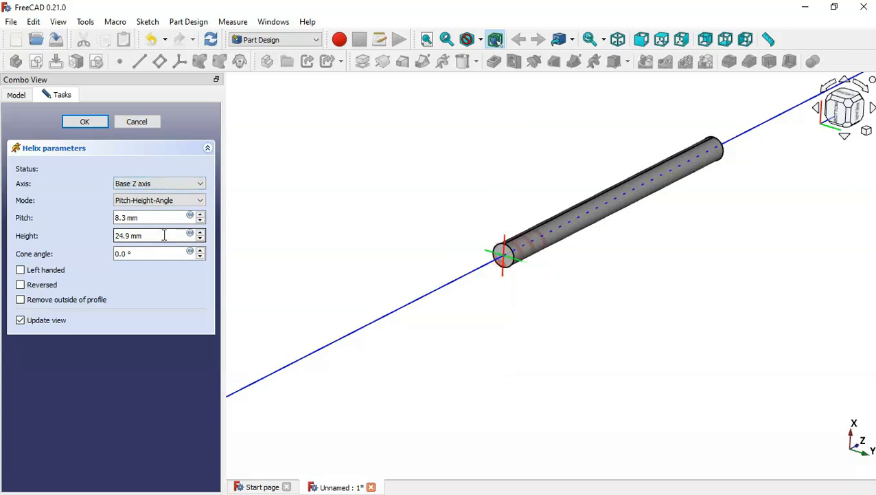
Set the helix height to 100 mm and the pitch to 25 mm, and complete the helical cut.
{"action": "left_click_drag", "start_coordinate": [172, 235], "coordinate": [72, 227]}
{"action": "type", "text": "100"}
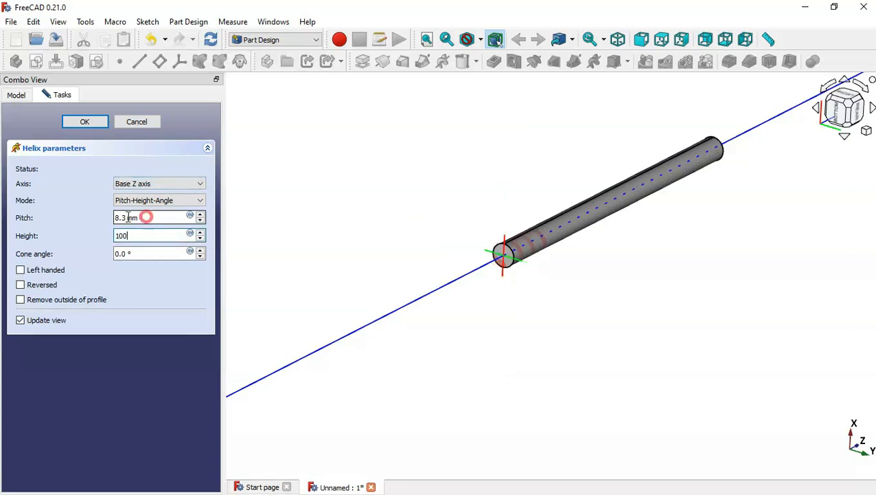
{"action": "left_click_drag", "start_coordinate": [144, 217], "coordinate": [94, 217]}
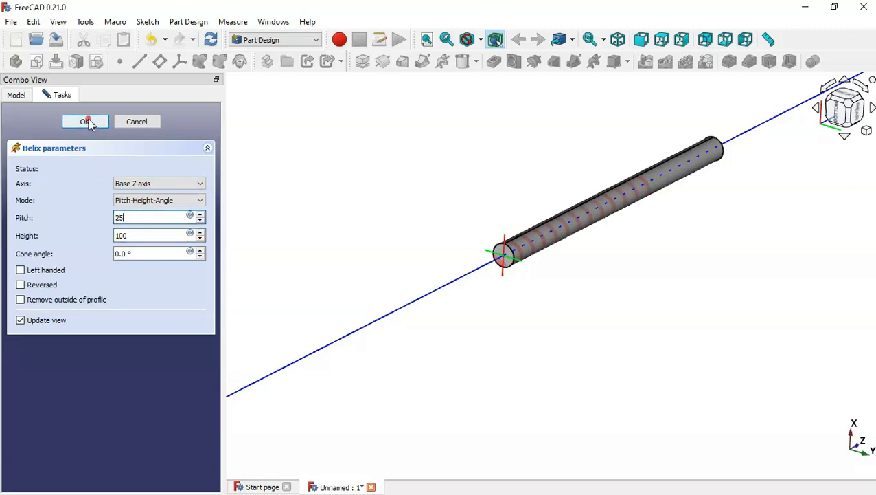
{"action": "left_click", "coordinate": [85, 122]}
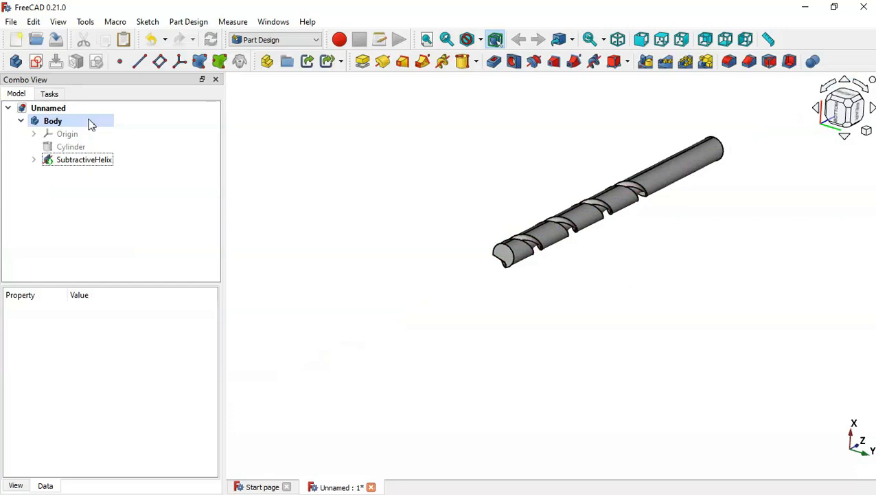
Polar-pattern the helical cut around the normal sketch axis with 2 occurrences over 360°.
{"action": "scroll", "coordinate": [570, 225], "scroll_direction": "up", "scroll_amount": 3}
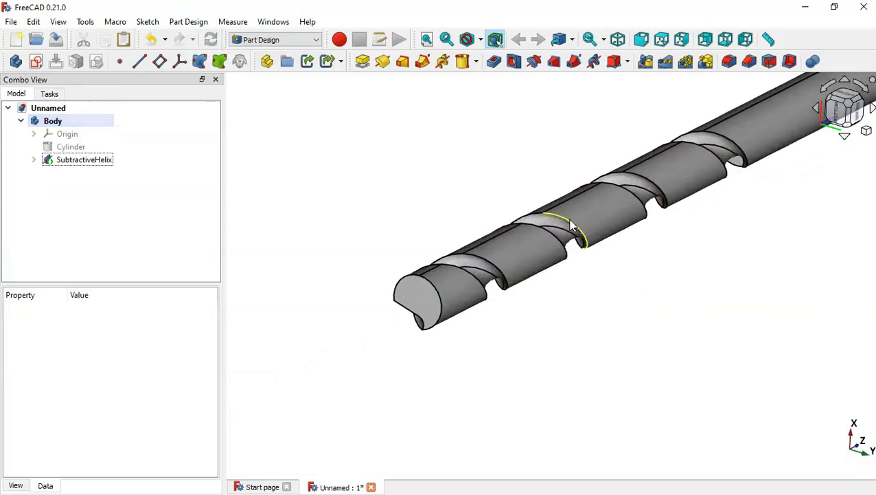
{"action": "middle_click_drag", "start_coordinate": [434, 349], "coordinate": [478, 337]}
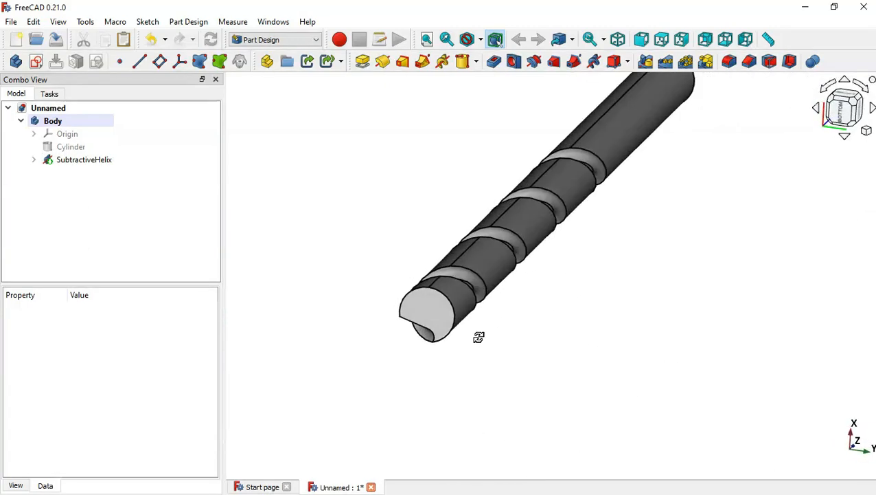
{"action": "left_click", "coordinate": [59, 162]}
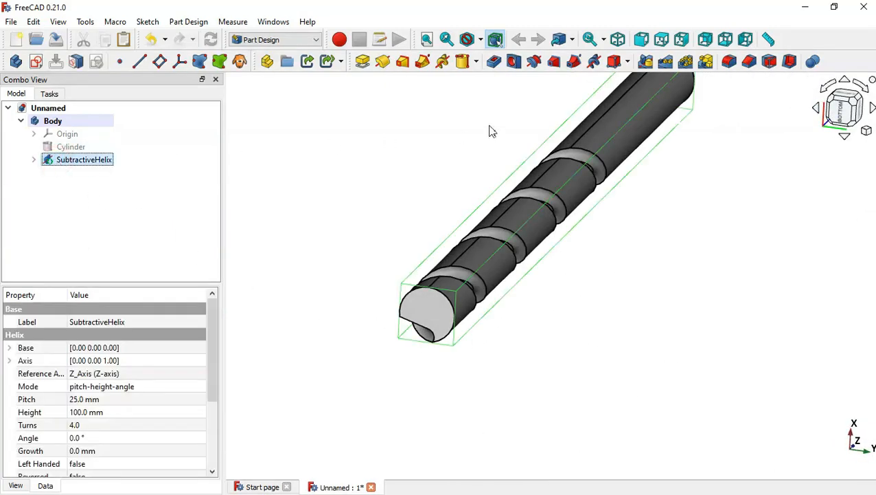
{"action": "left_click", "coordinate": [687, 62]}
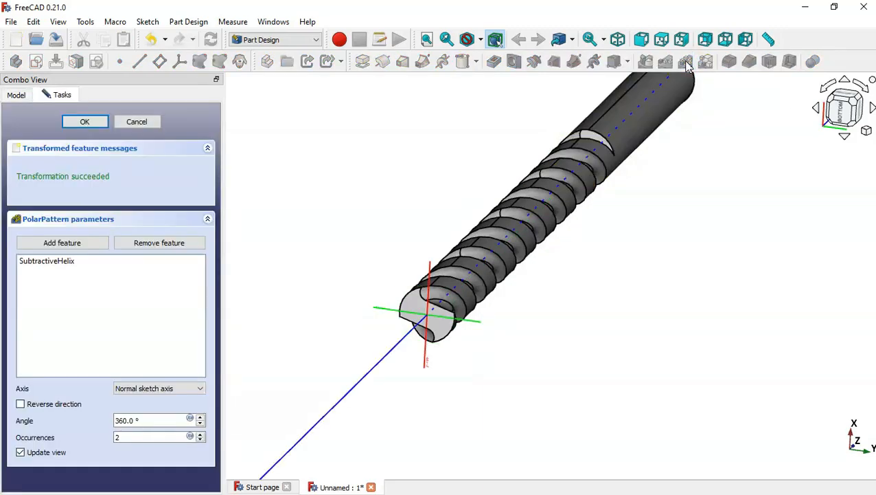
{"action": "middle_click_drag", "start_coordinate": [669, 275], "coordinate": [579, 268]}
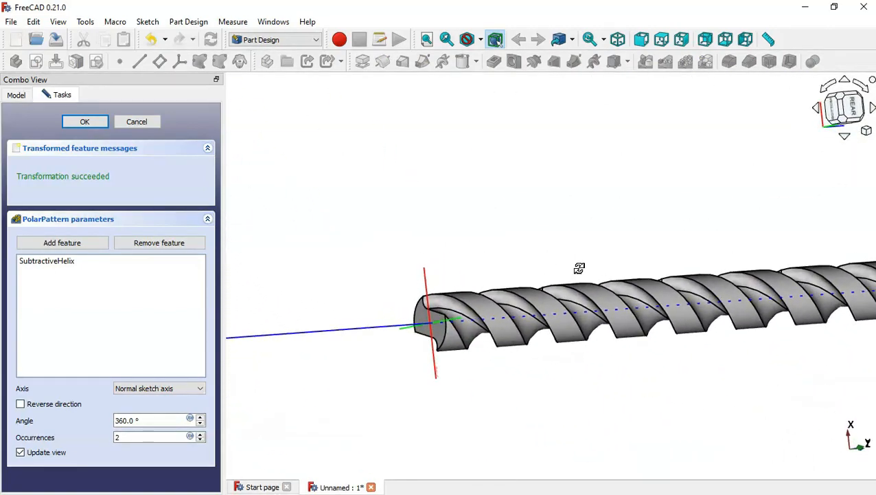
{"action": "left_click", "coordinate": [94, 122]}
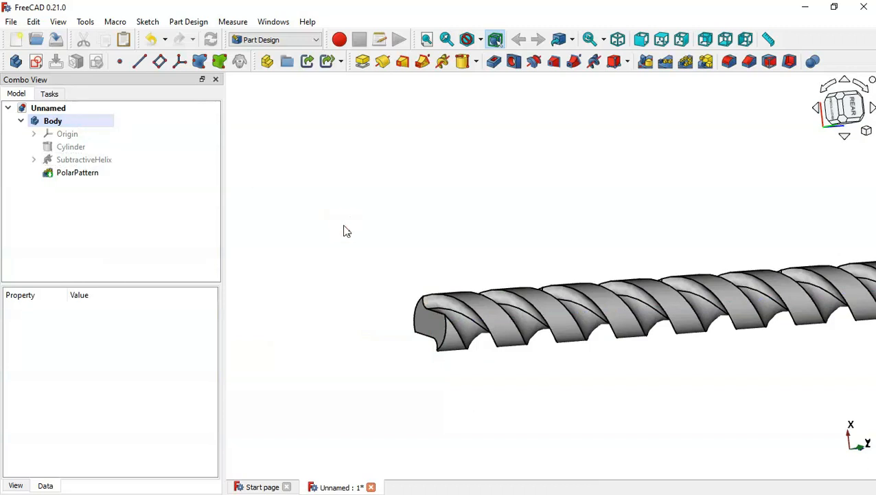
Create a new sketch on the XZ base plane, with the drill's fluted end in view.
{"action": "key", "text": "0"}
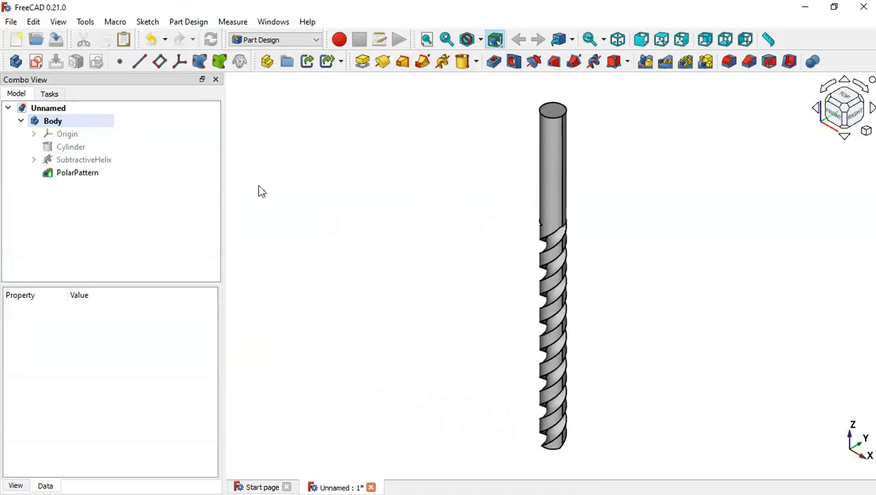
{"action": "left_click", "coordinate": [35, 62]}
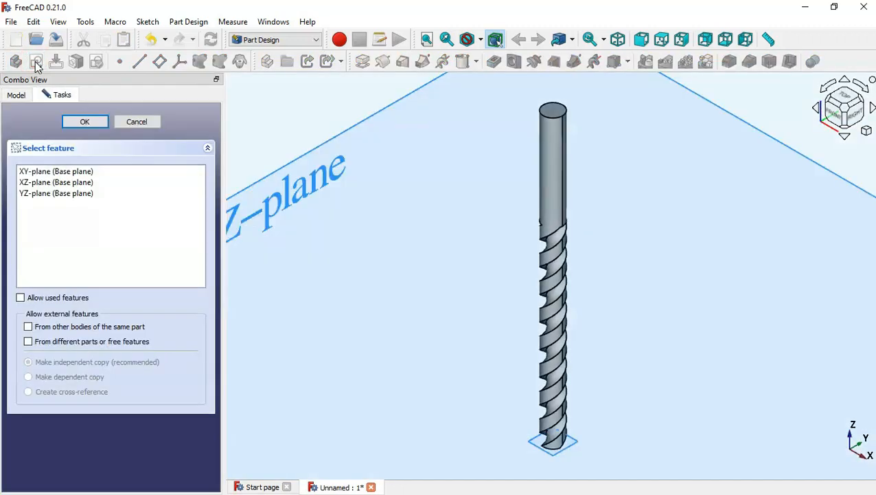
{"action": "left_click", "coordinate": [53, 181]}
{"action": "double_click", "coordinate": [53, 181]}
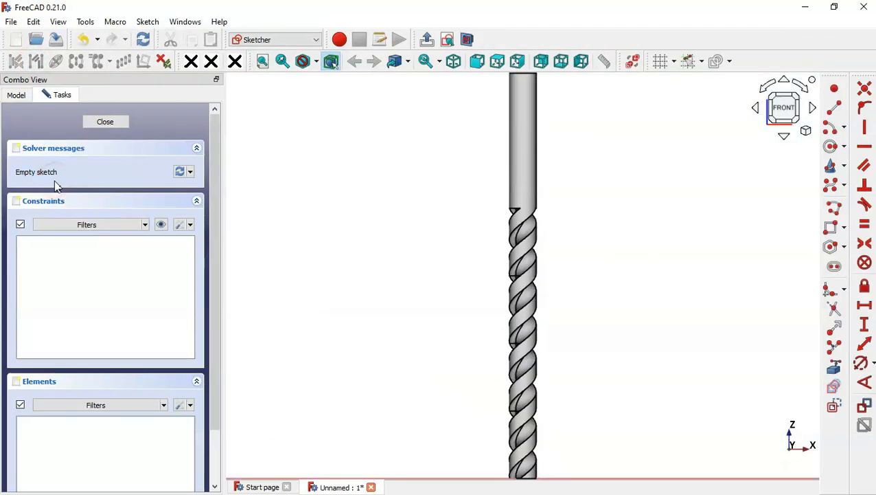
{"action": "scroll", "coordinate": [355, 168], "scroll_direction": "down", "scroll_amount": 3}
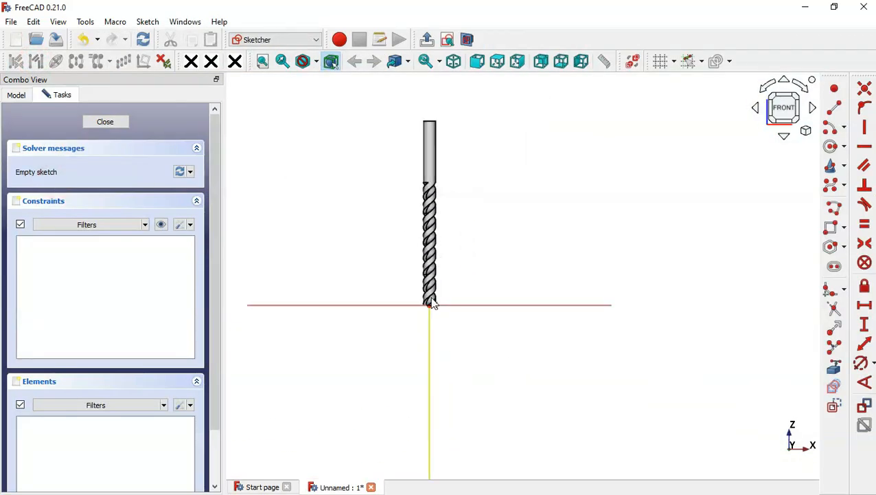
{"action": "scroll", "coordinate": [433, 304], "scroll_direction": "up", "scroll_amount": 5}
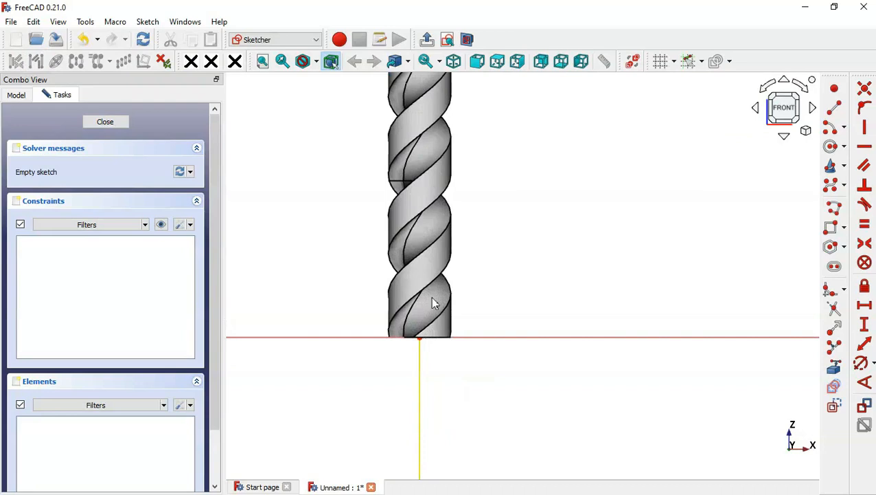
Section the model at the sketch plane and sketch a closed right triangle from the origin, with a sloped side about 26 mm long.
{"action": "left_click", "coordinate": [467, 39]}
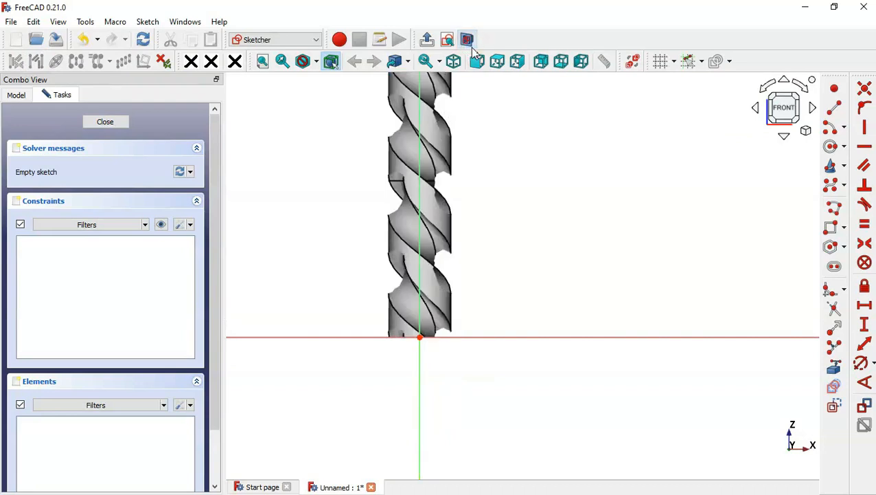
{"action": "left_click", "coordinate": [835, 210]}
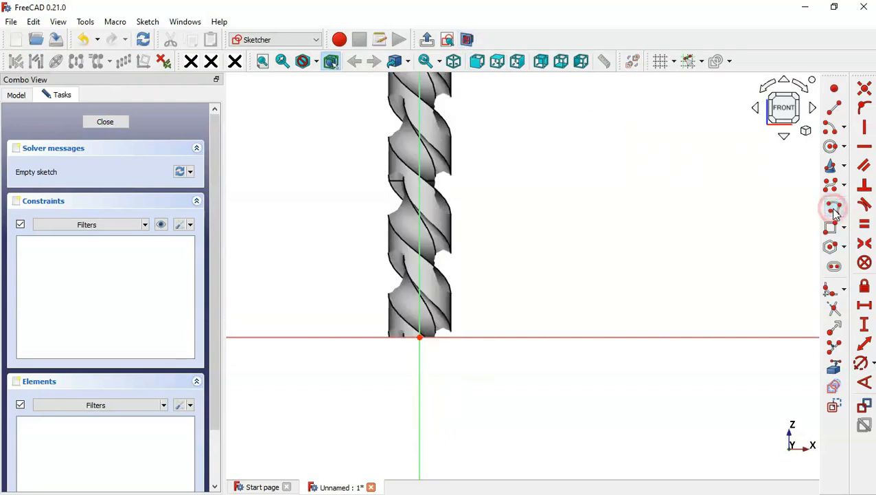
{"action": "left_click", "coordinate": [420, 337]}
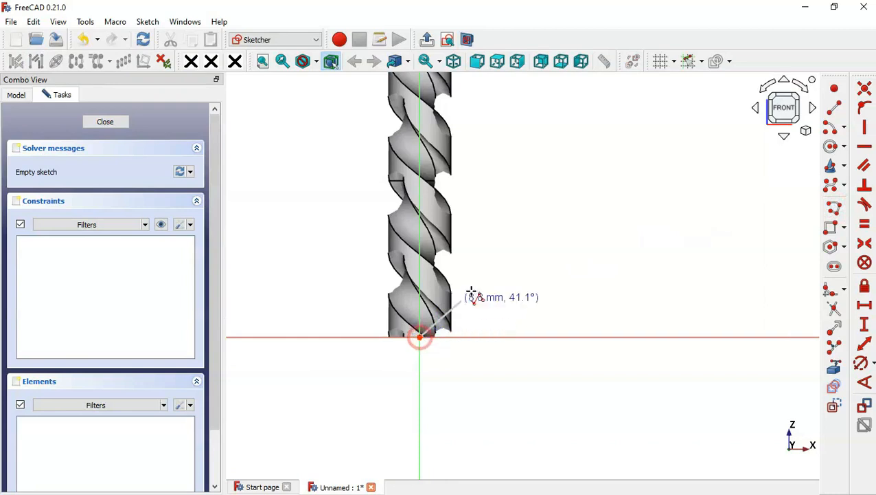
{"action": "left_click", "coordinate": [545, 233]}
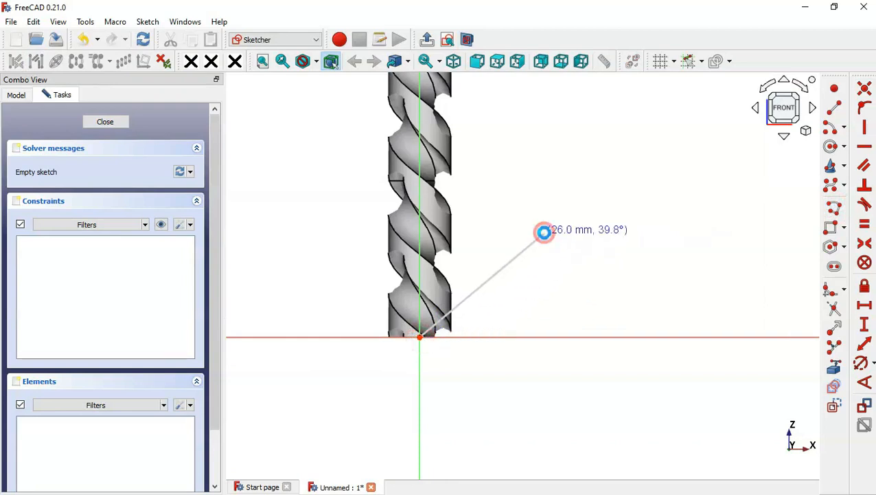
{"action": "left_click", "coordinate": [545, 337]}
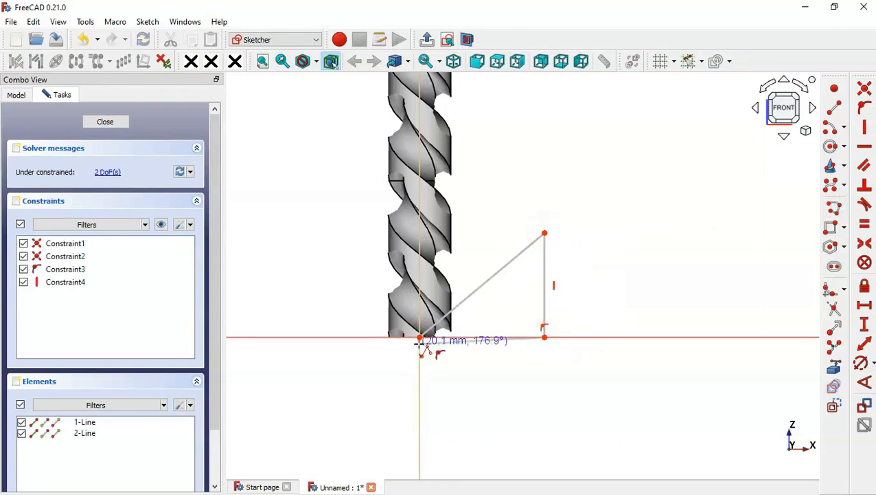
{"action": "left_click", "coordinate": [419, 338]}
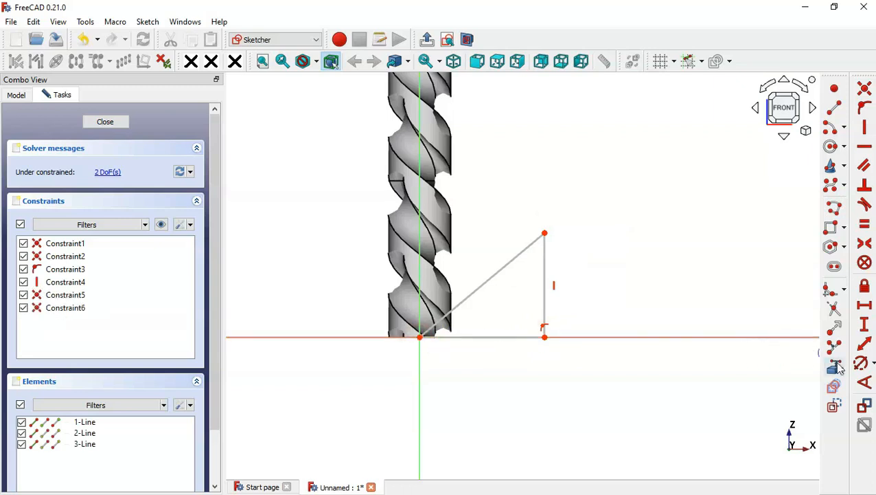
Constrain the angle between the triangle's sloped side and its base to 30° and finish the sketch.
{"action": "left_click", "coordinate": [864, 383]}
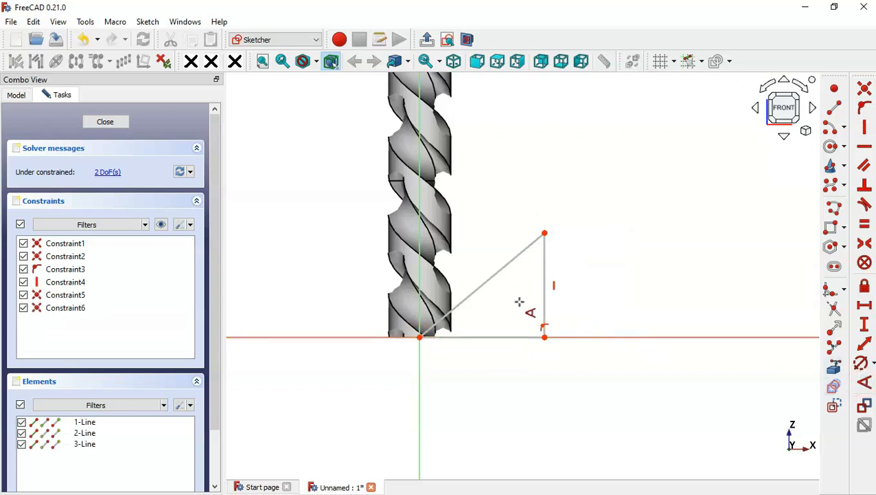
{"action": "left_click", "coordinate": [483, 285]}
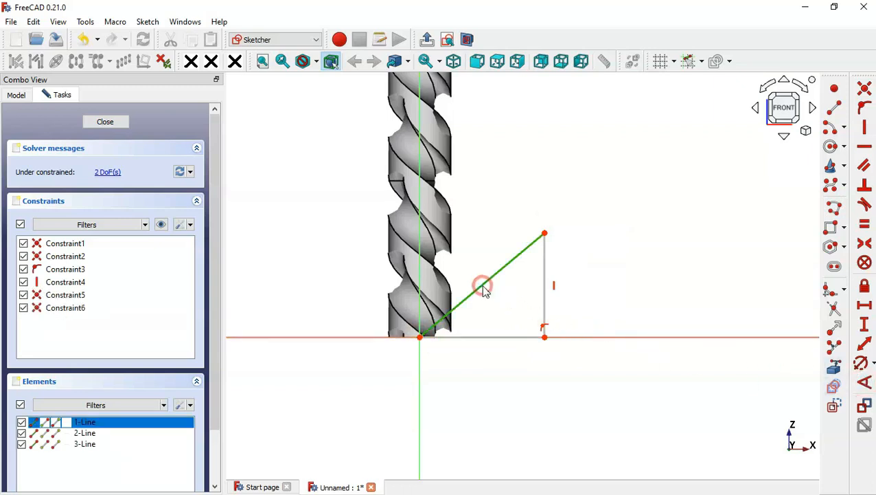
{"action": "left_click", "coordinate": [503, 338]}
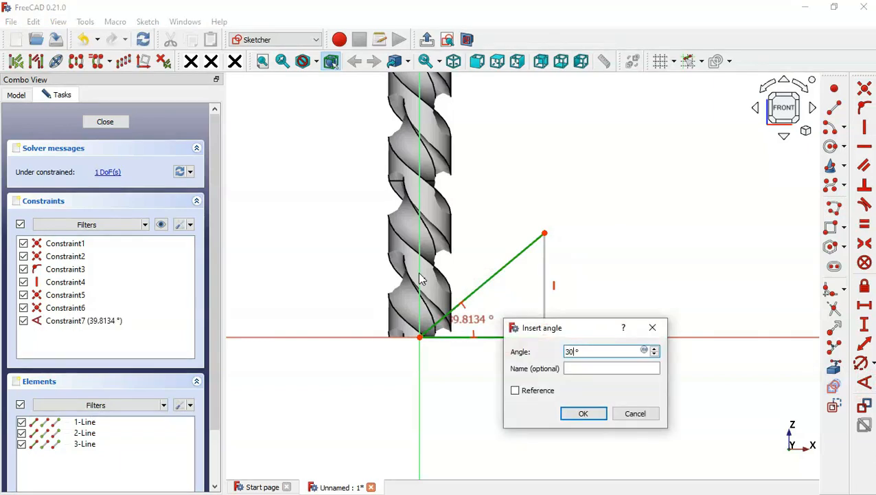
{"action": "left_click", "coordinate": [583, 413]}
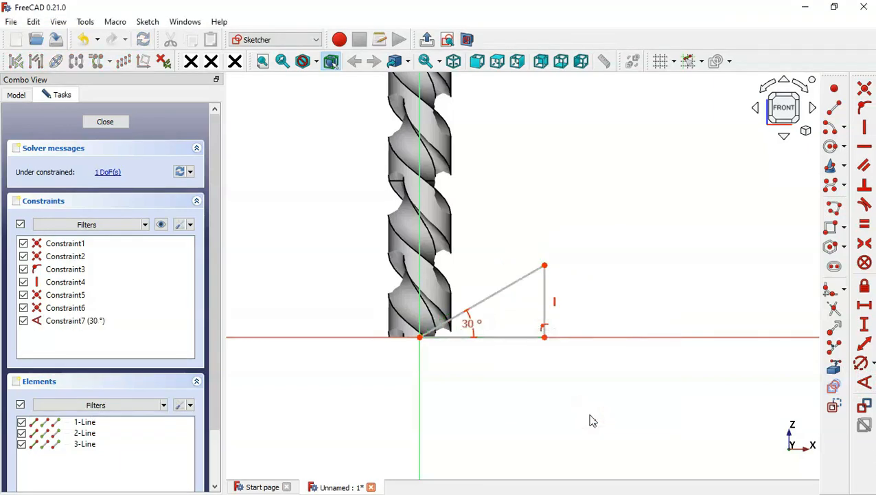
{"action": "left_click", "coordinate": [427, 42]}
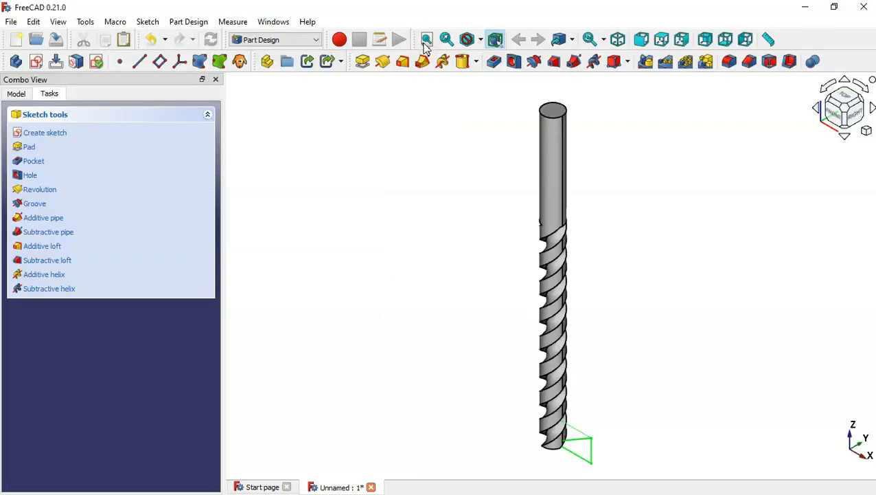
Cut the conical drill tip with a Groove of the triangle sketch, 360° around the vertical sketch axis.
{"action": "left_click", "coordinate": [535, 62]}
{"action": "scroll", "coordinate": [633, 287], "scroll_direction": "down", "scroll_amount": 3}
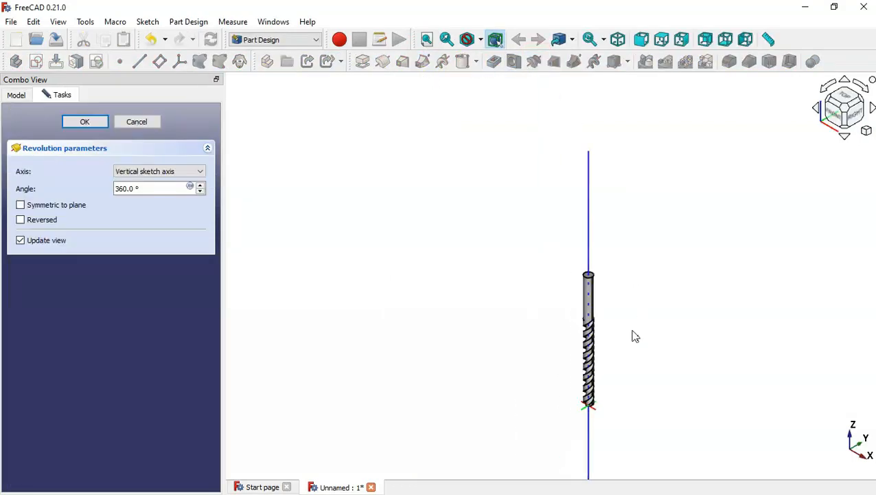
{"action": "scroll", "coordinate": [635, 399], "scroll_direction": "up", "scroll_amount": 7}
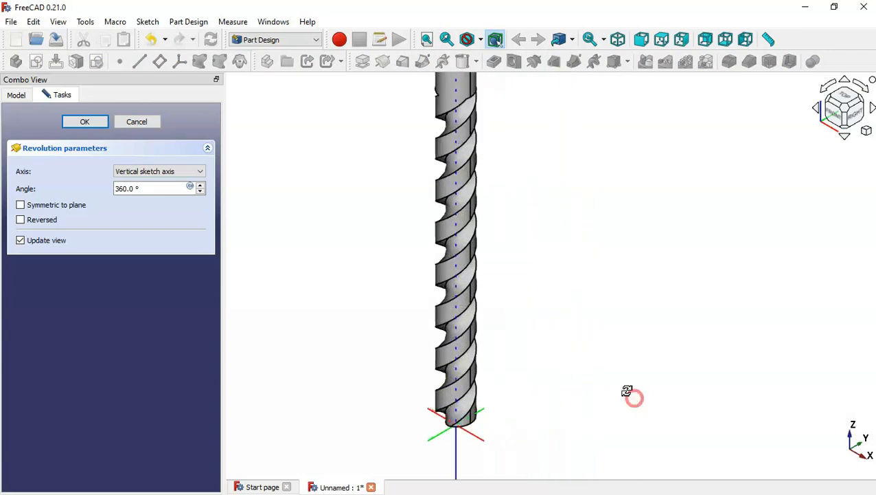
{"action": "middle_click_drag", "start_coordinate": [627, 391], "coordinate": [586, 340]}
{"action": "scroll", "coordinate": [380, 273], "scroll_direction": "up", "scroll_amount": 2}
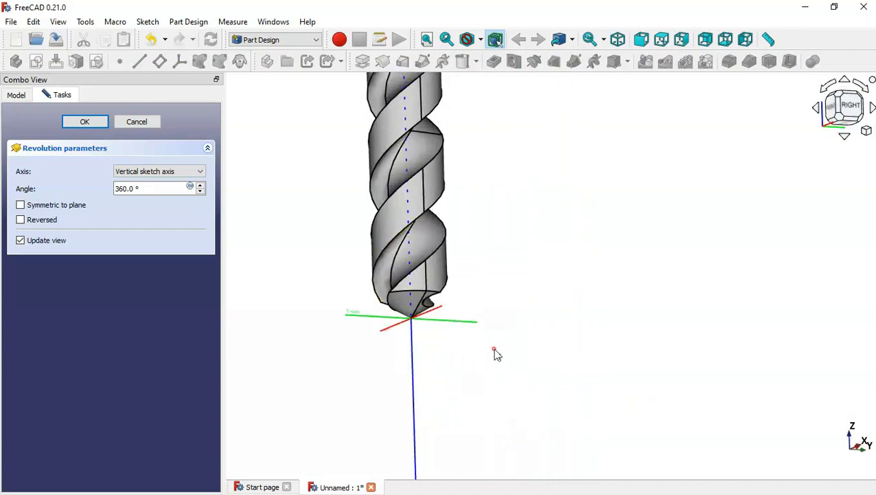
{"action": "middle_click_drag", "start_coordinate": [494, 350], "coordinate": [381, 289]}
{"action": "scroll", "coordinate": [381, 289], "scroll_direction": "down", "scroll_amount": 2}
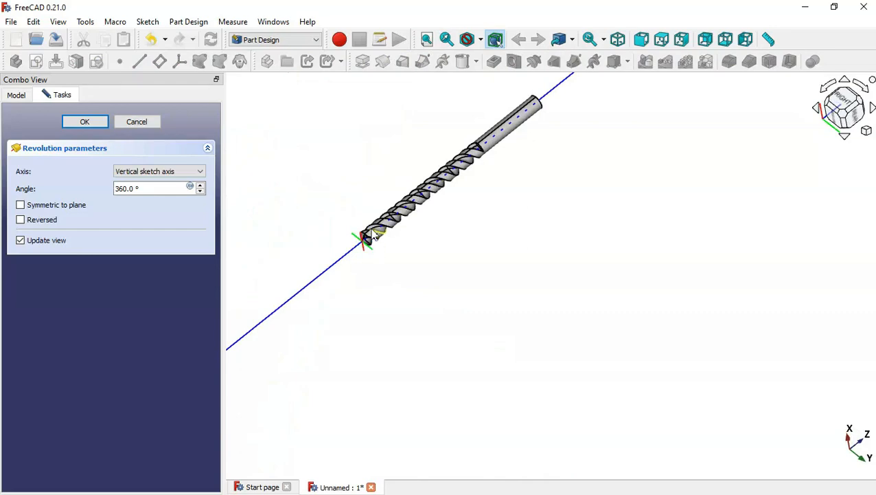
{"action": "scroll", "coordinate": [371, 235], "scroll_direction": "up", "scroll_amount": 4}
{"action": "middle_click_drag", "start_coordinate": [434, 354], "coordinate": [392, 298]}
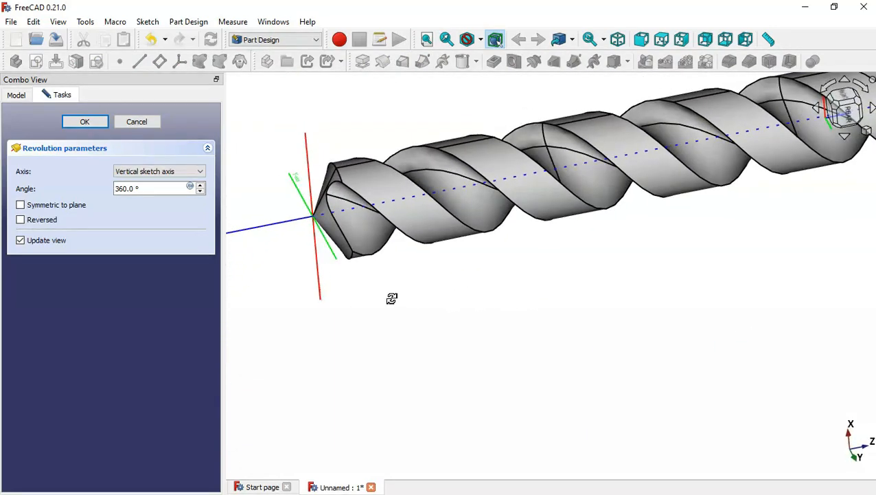
{"action": "left_click", "coordinate": [83, 123]}
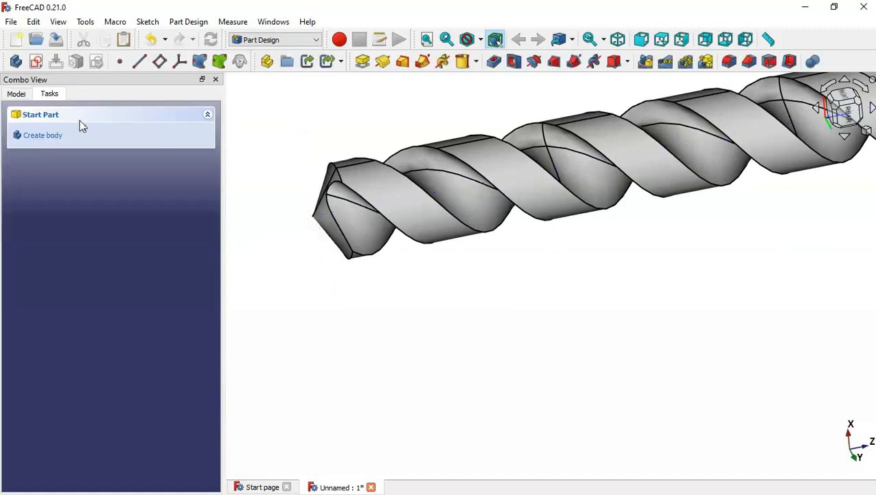
Fillet the flat end face of the drill's shank with a 0.5 mm radius.
{"action": "right_click", "coordinate": [330, 292]}
{"action": "left_click", "coordinate": [405, 320]}
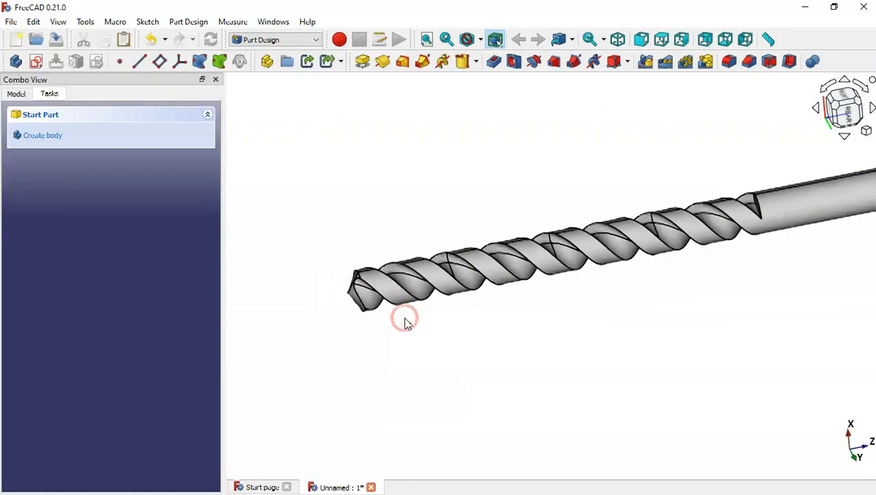
{"action": "middle_click_drag", "start_coordinate": [747, 269], "coordinate": [574, 287]}
{"action": "left_click", "coordinate": [637, 267]}
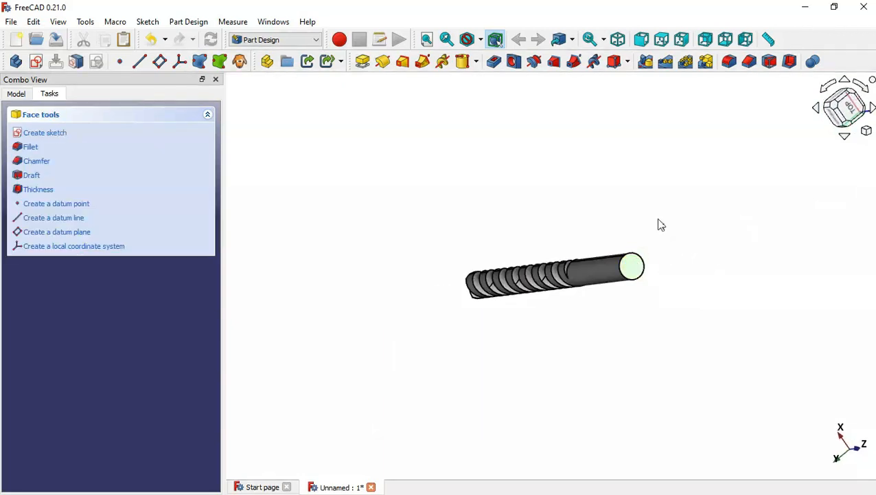
{"action": "left_click", "coordinate": [729, 61]}
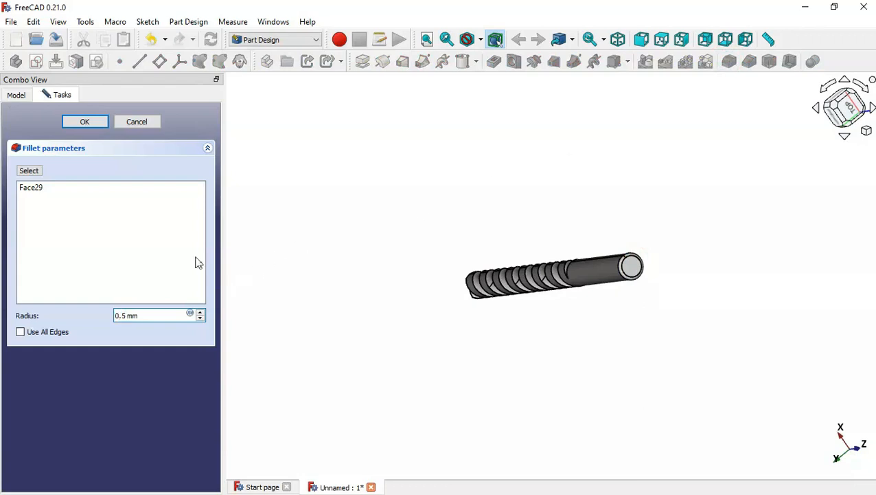
{"action": "left_click", "coordinate": [84, 122]}
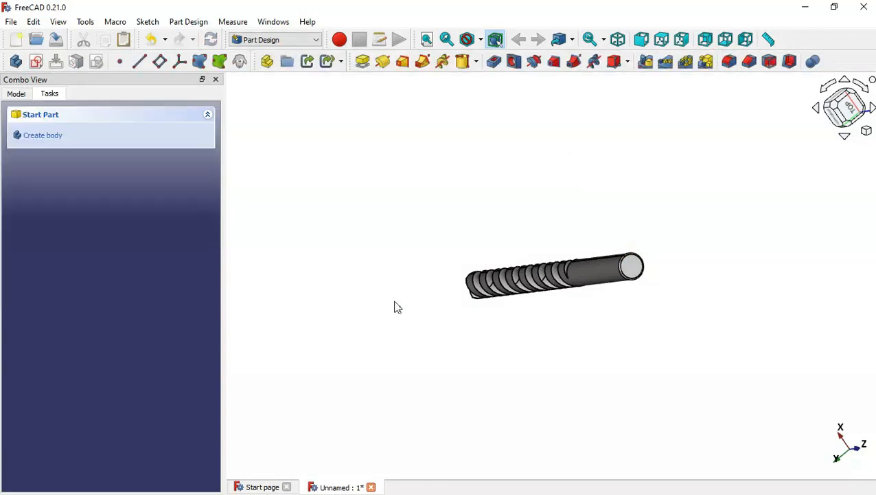
Inspect the finished drill bit in a fitted isometric view and from an angle showing the tip and flutes.
{"action": "key", "text": "0"}
{"action": "key", "text": "v"}
{"action": "key", "text": "f"}
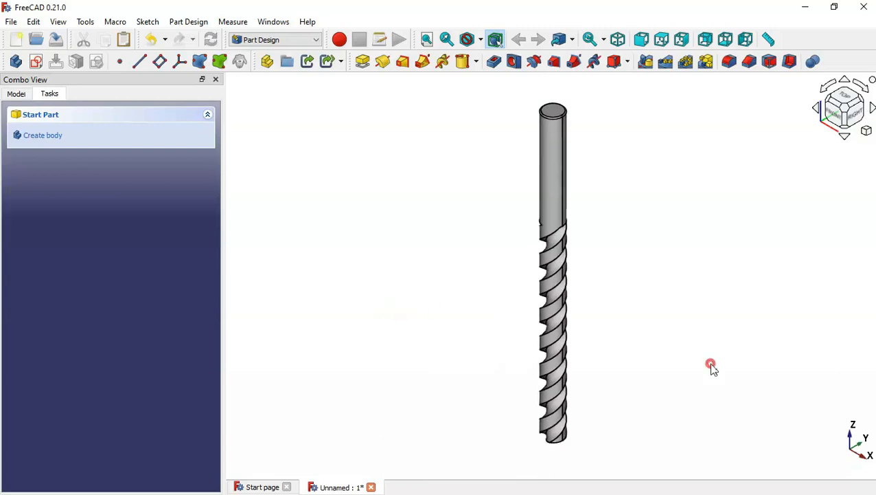
{"action": "left_click_drag", "start_coordinate": [713, 367], "coordinate": [282, 226]}
{"action": "key", "text": "0"}
{"action": "key", "text": "v"}
{"action": "key", "text": "f"}
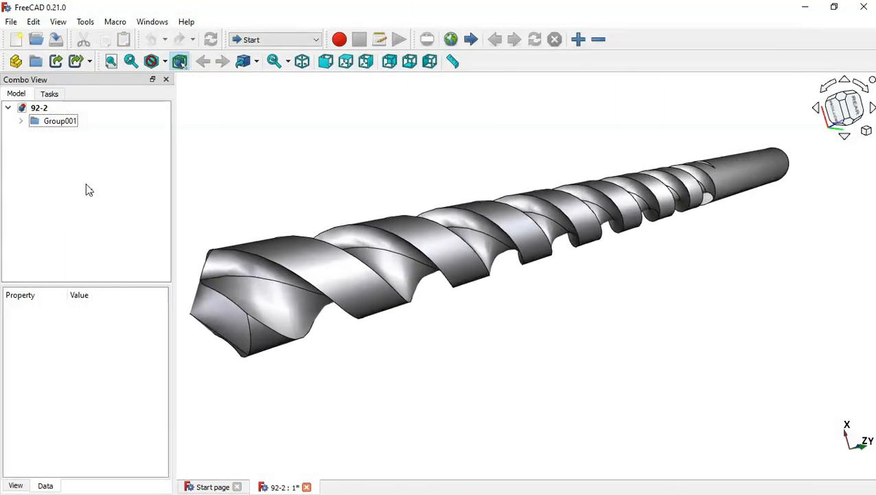
{"action": "middle_click_drag", "start_coordinate": [784, 285], "coordinate": [785, 255]}
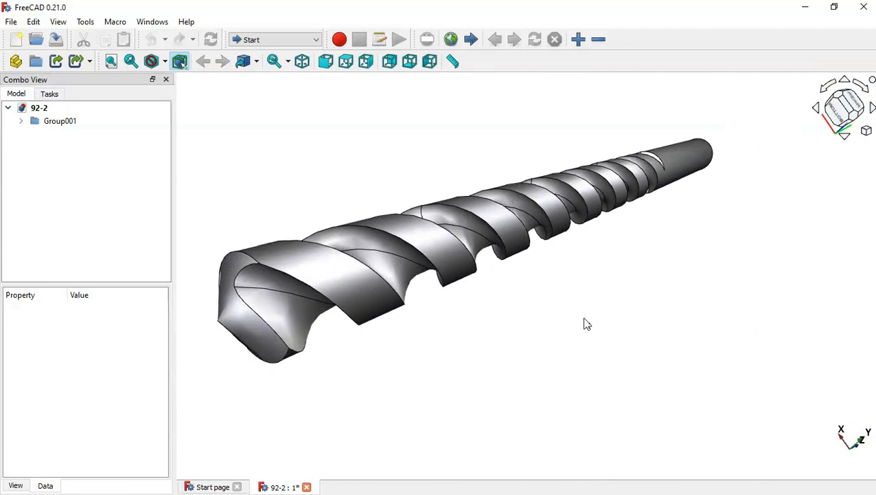